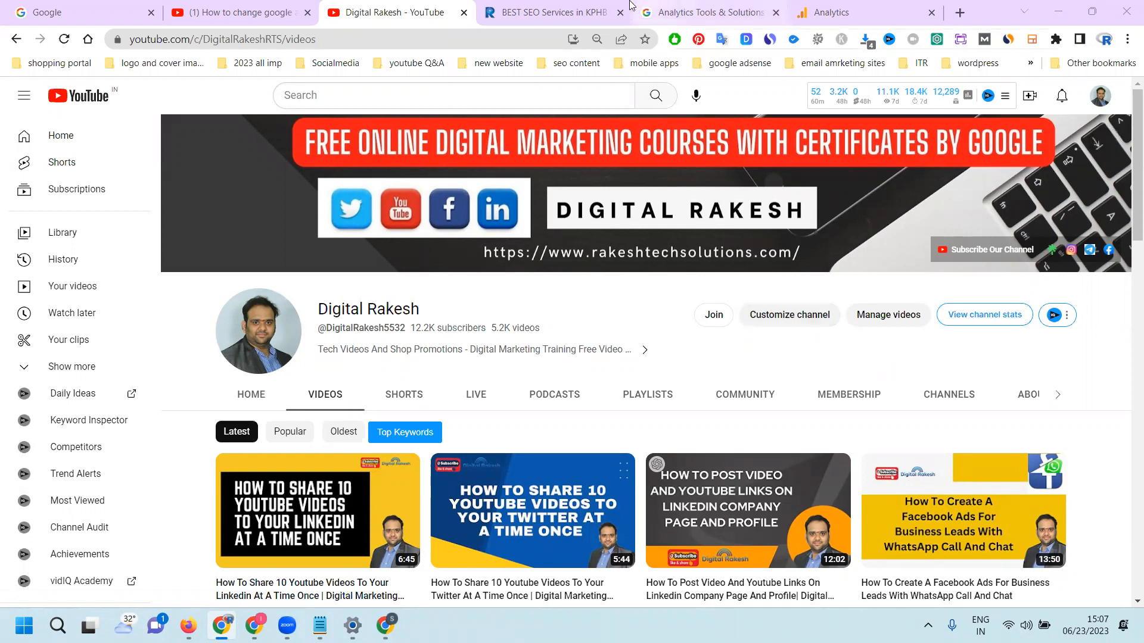
Switch to the Rakesh Tech Solutions website and open its home page
{"action": "left_click", "coordinate": [554, 12]}
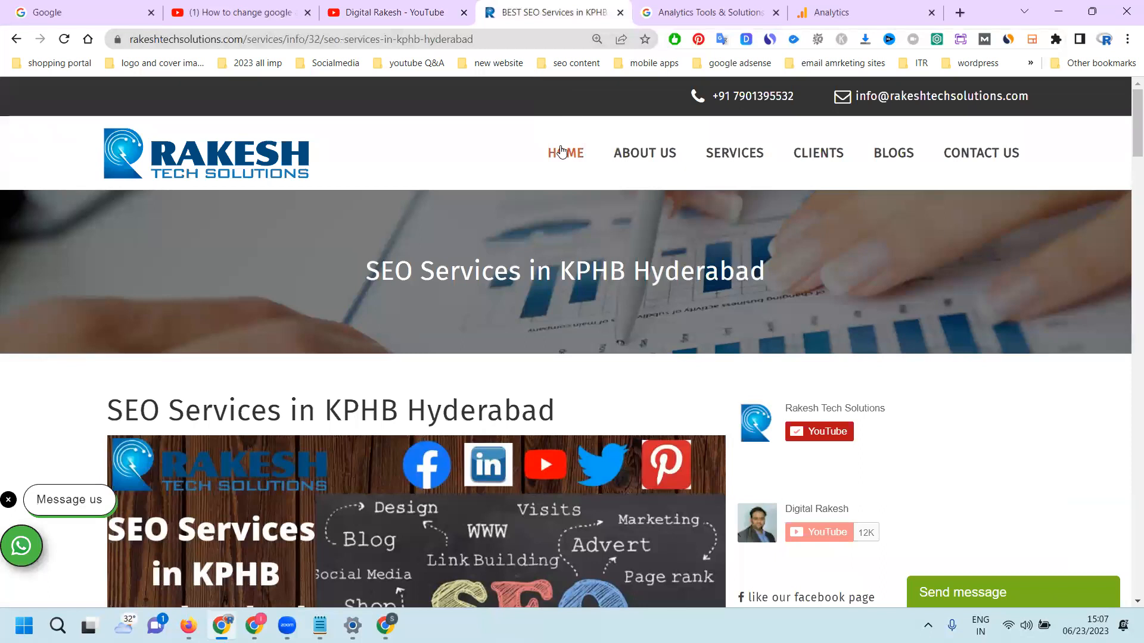
{"action": "left_click", "coordinate": [563, 153]}
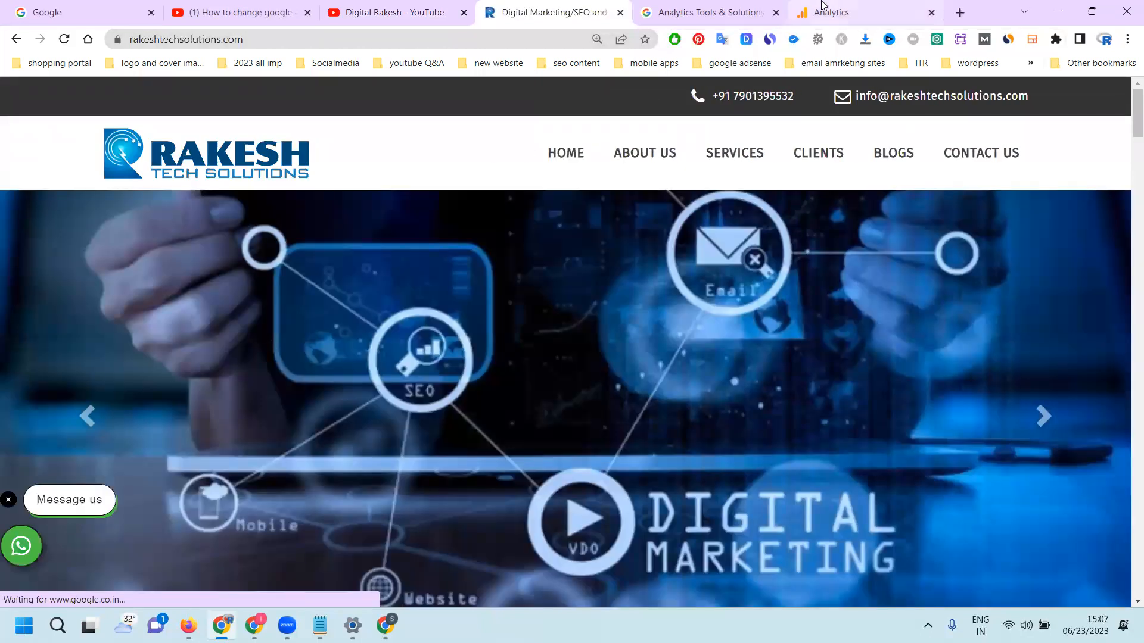
Return to Google Analytics, decline the countdown prompt, and begin the GA4 migration for the rakeshtechsolutions property
{"action": "left_click", "coordinate": [822, 10]}
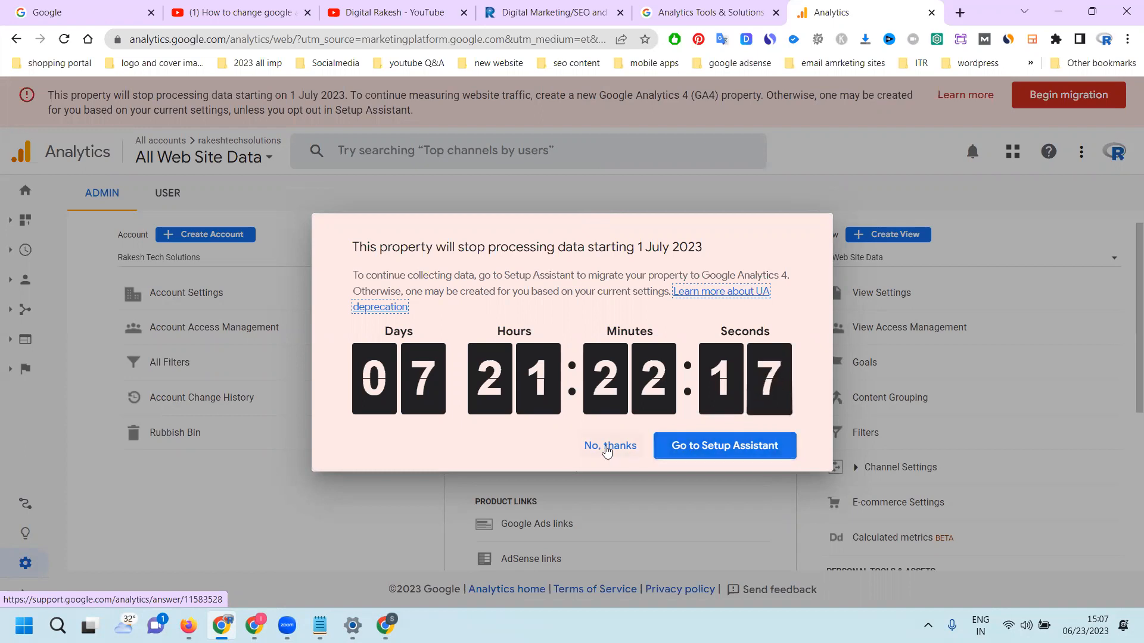
{"action": "left_click", "coordinate": [606, 451]}
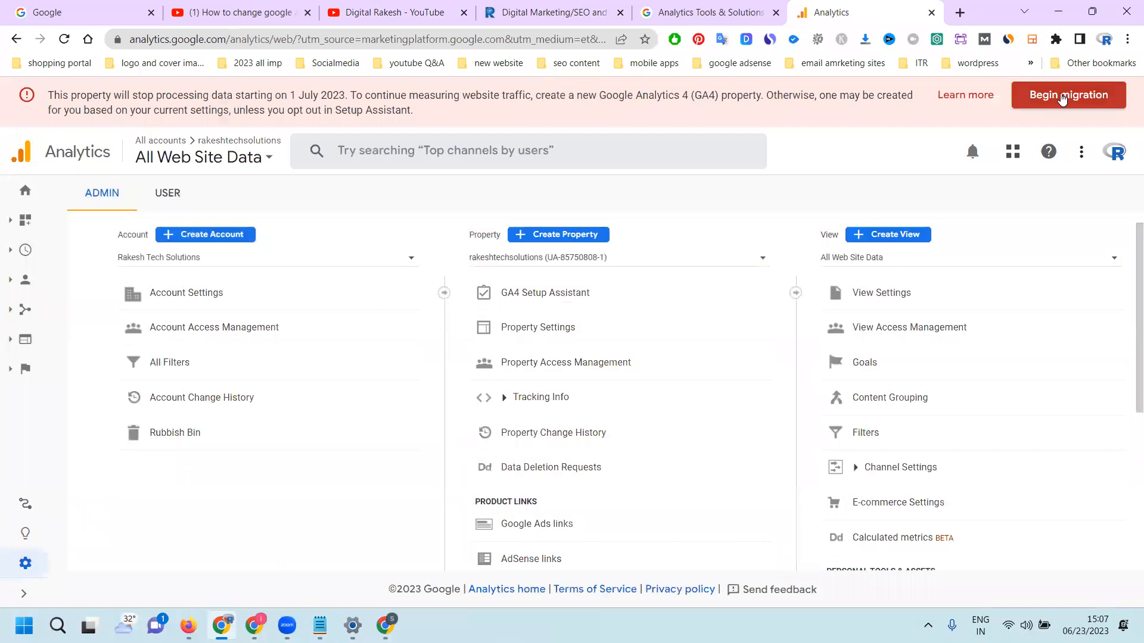
{"action": "left_click", "coordinate": [1062, 97]}
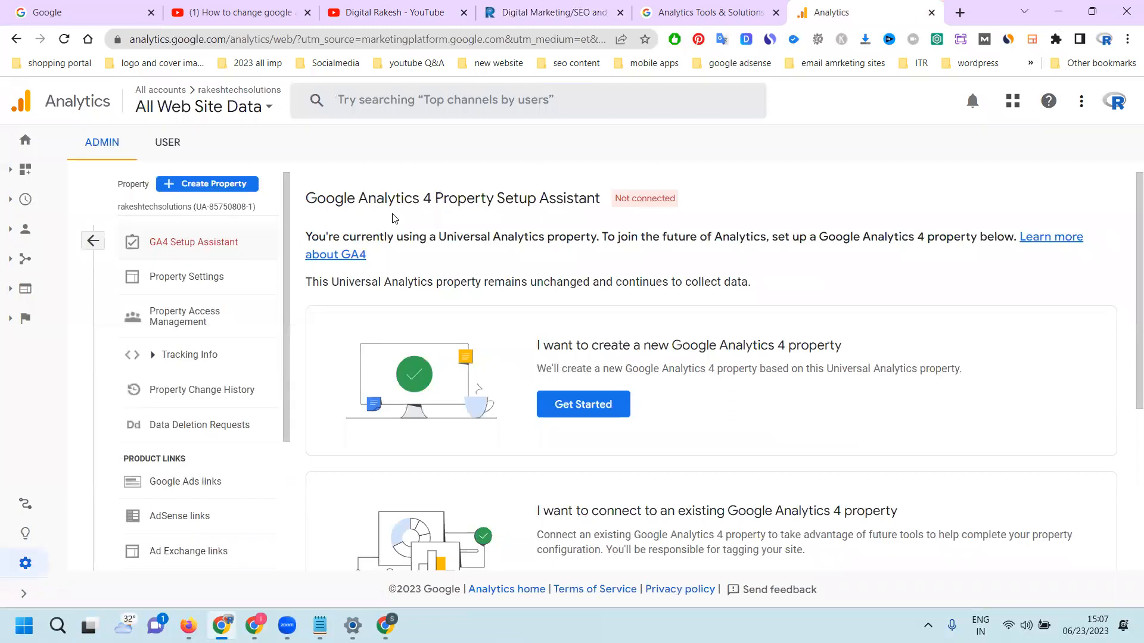
Create a new Google Analytics 4 property from the Universal Analytics one, with data collection through existing analytics.js and gtag.js tags enabled
{"action": "scroll", "coordinate": [576, 216], "scroll_direction": "down", "scroll_amount": 3}
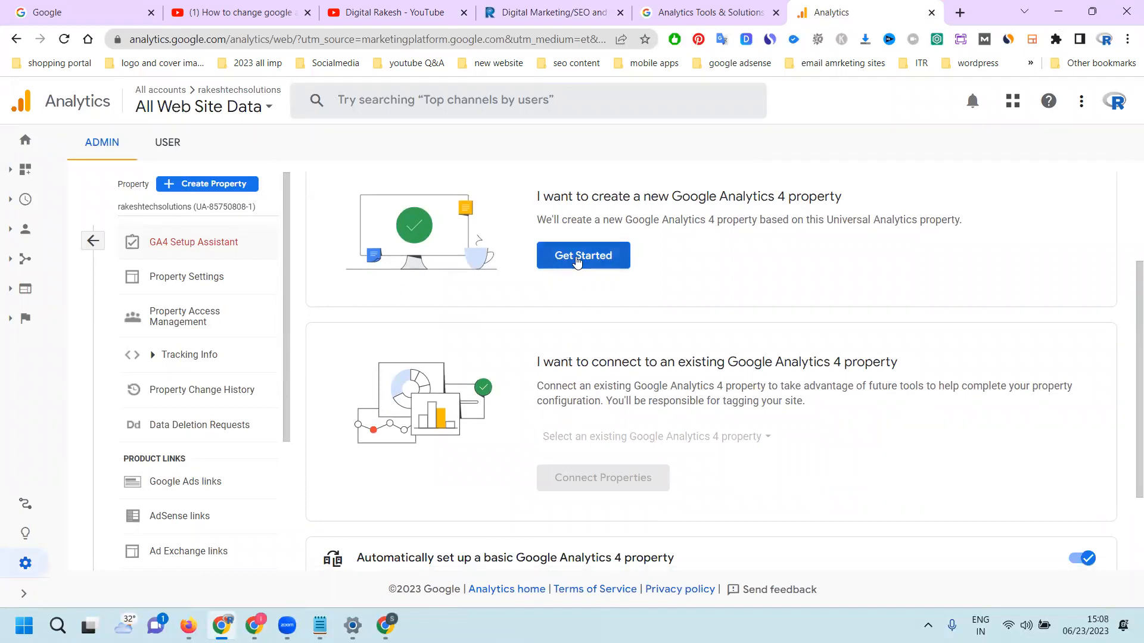
{"action": "scroll", "coordinate": [576, 261], "scroll_direction": "down", "scroll_amount": 2}
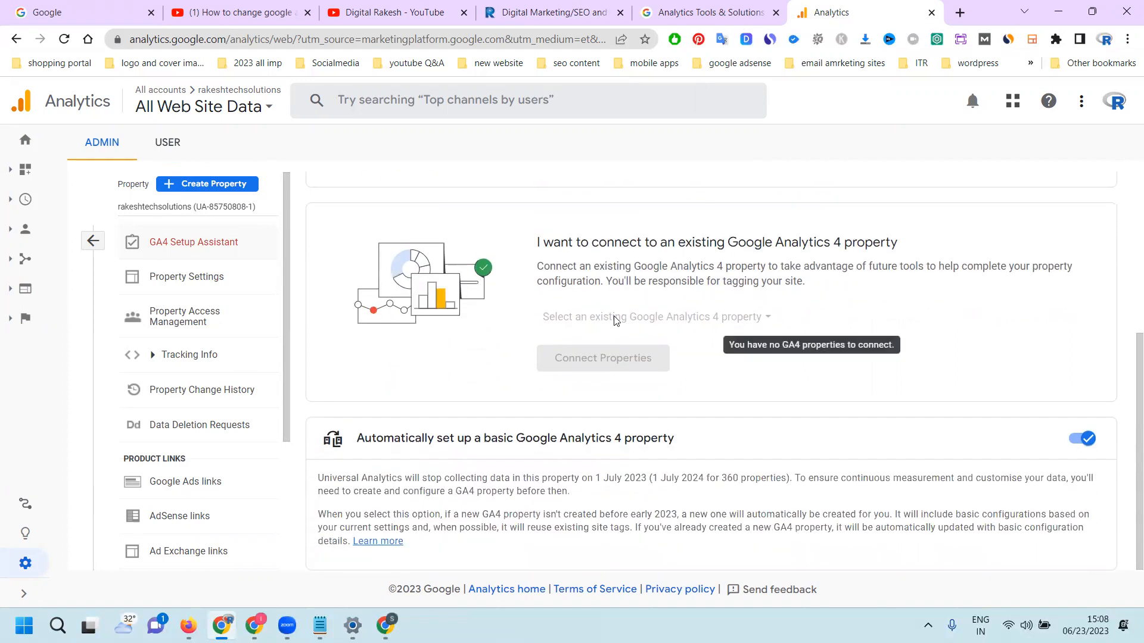
{"action": "scroll", "coordinate": [615, 320], "scroll_direction": "up", "scroll_amount": 3}
{"action": "left_click", "coordinate": [597, 291]}
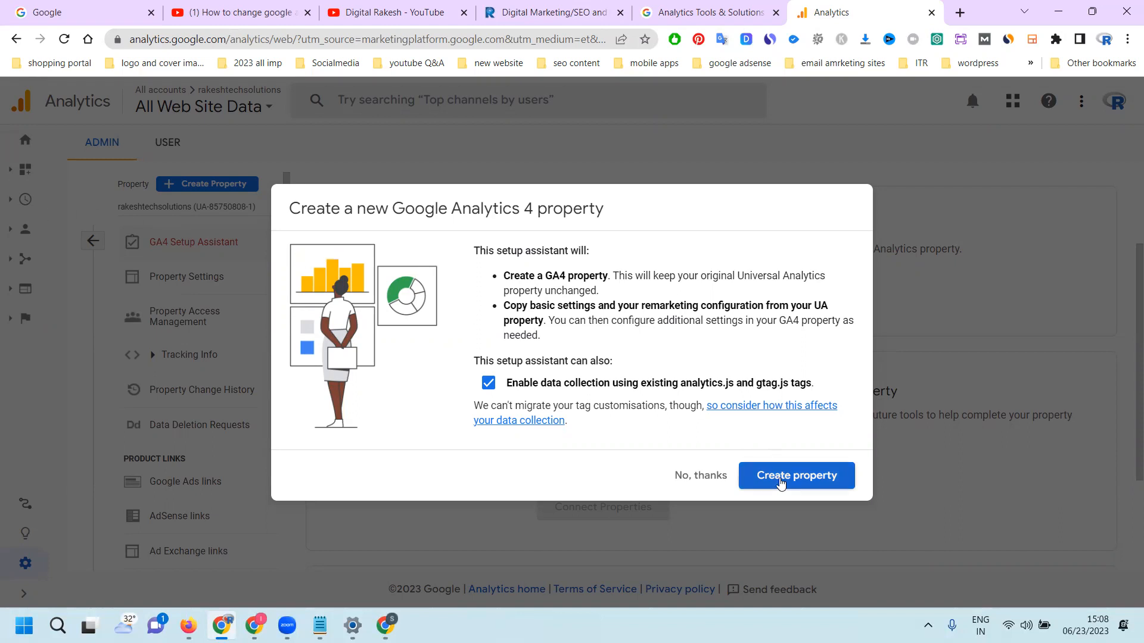
{"action": "left_click", "coordinate": [781, 480]}
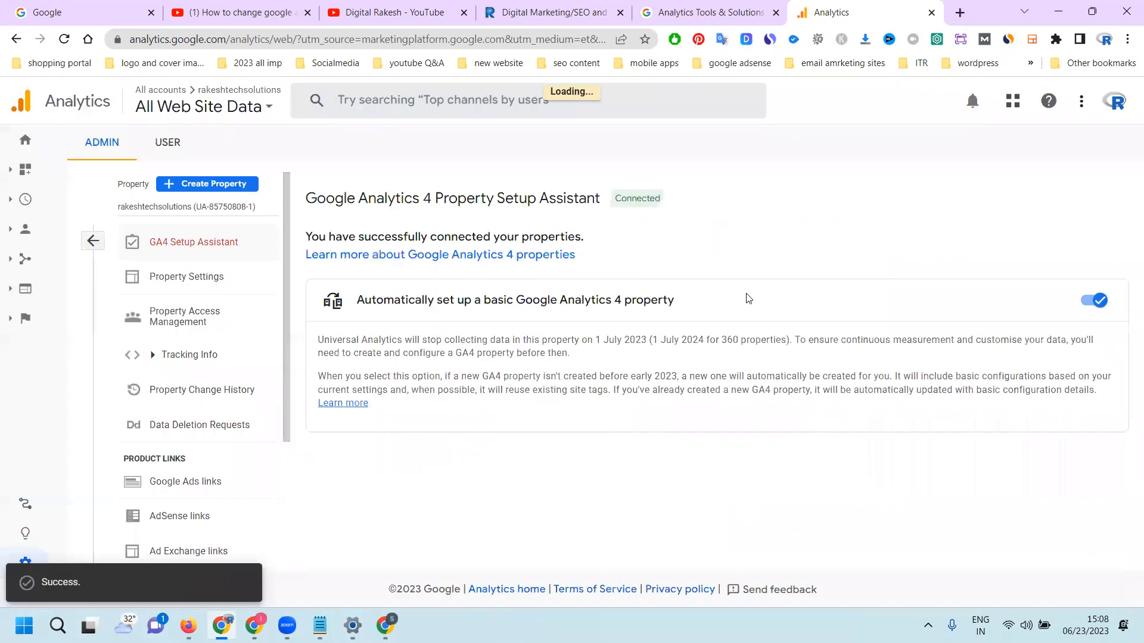
Go to the new GA4 property and expand the optional advanced setup section of its Setup Assistant
{"action": "scroll", "coordinate": [749, 298], "scroll_direction": "down", "scroll_amount": 3}
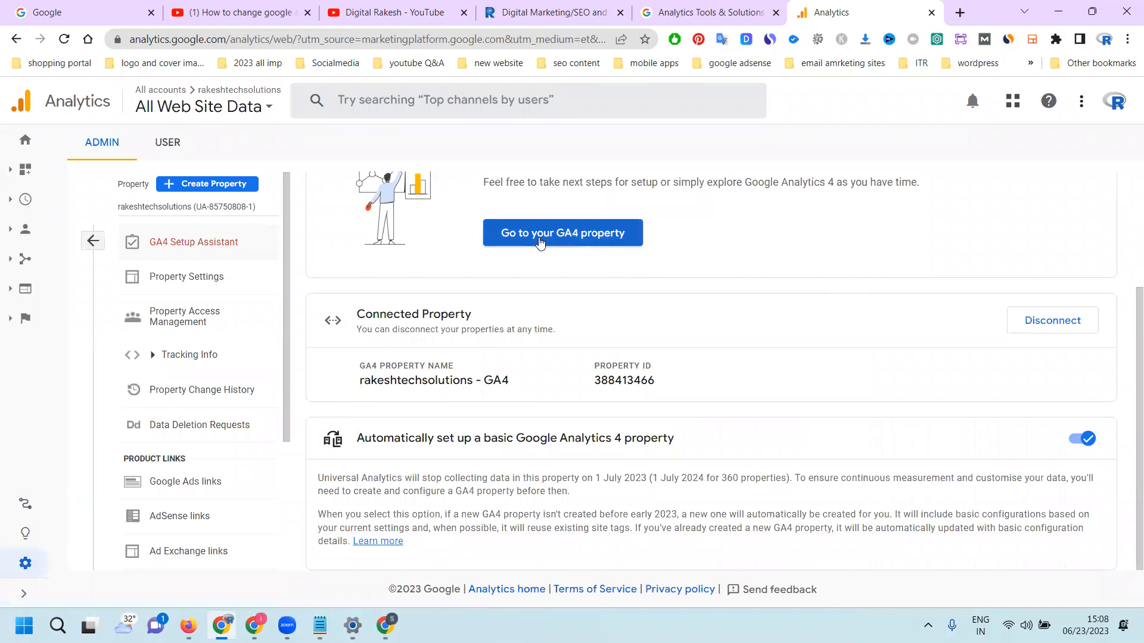
{"action": "left_click", "coordinate": [539, 242]}
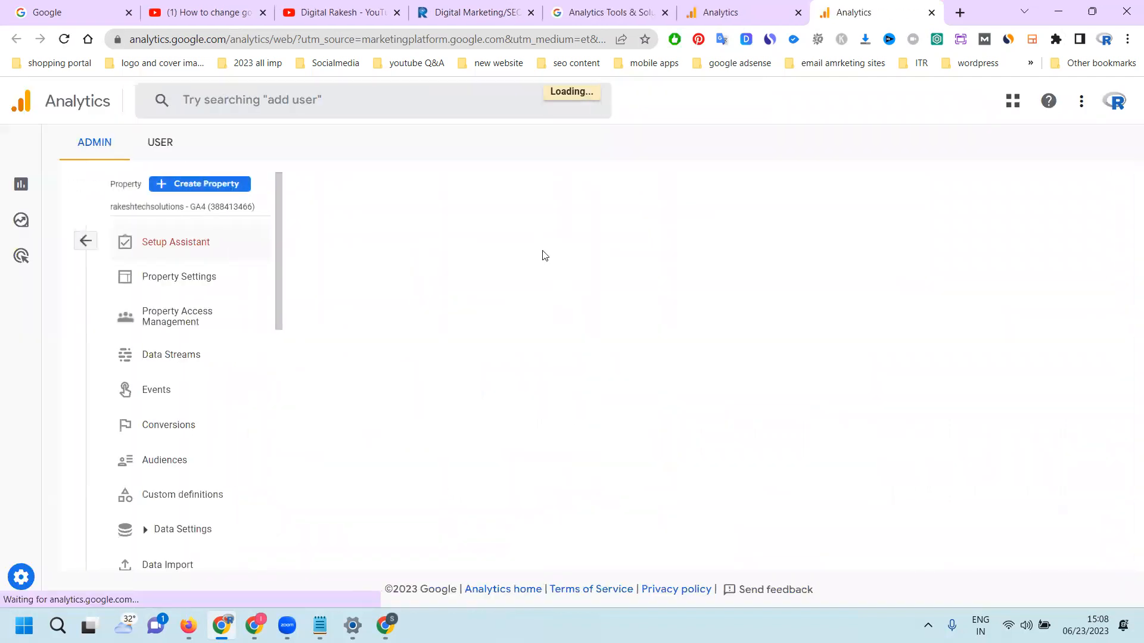
{"action": "scroll", "coordinate": [542, 255], "scroll_direction": "down", "scroll_amount": 4}
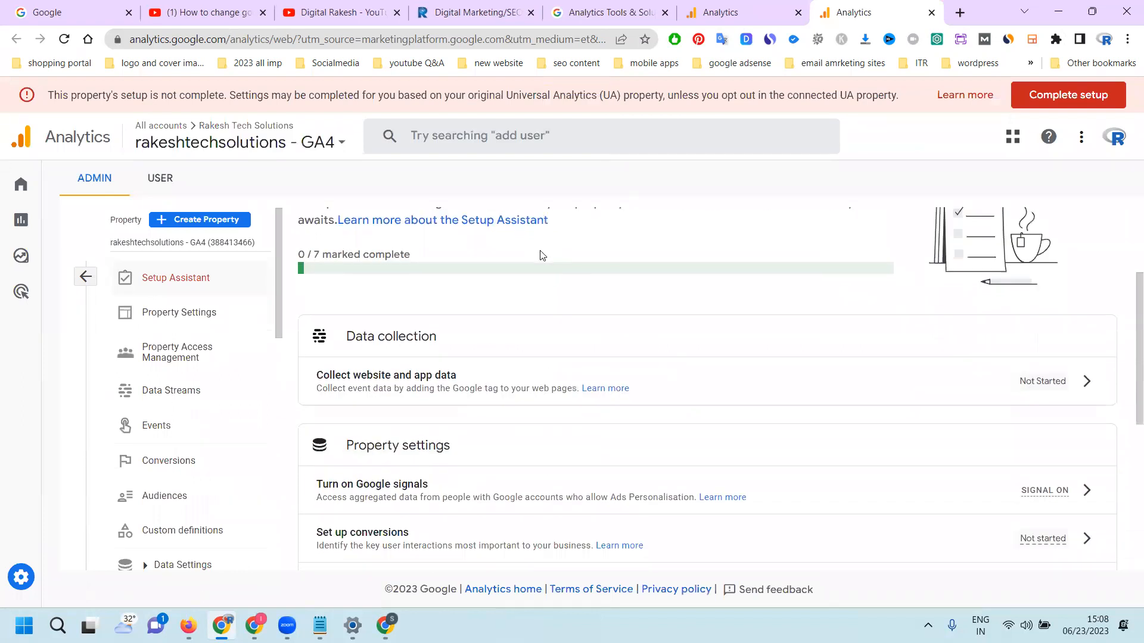
{"action": "scroll", "coordinate": [542, 255], "scroll_direction": "down", "scroll_amount": 5}
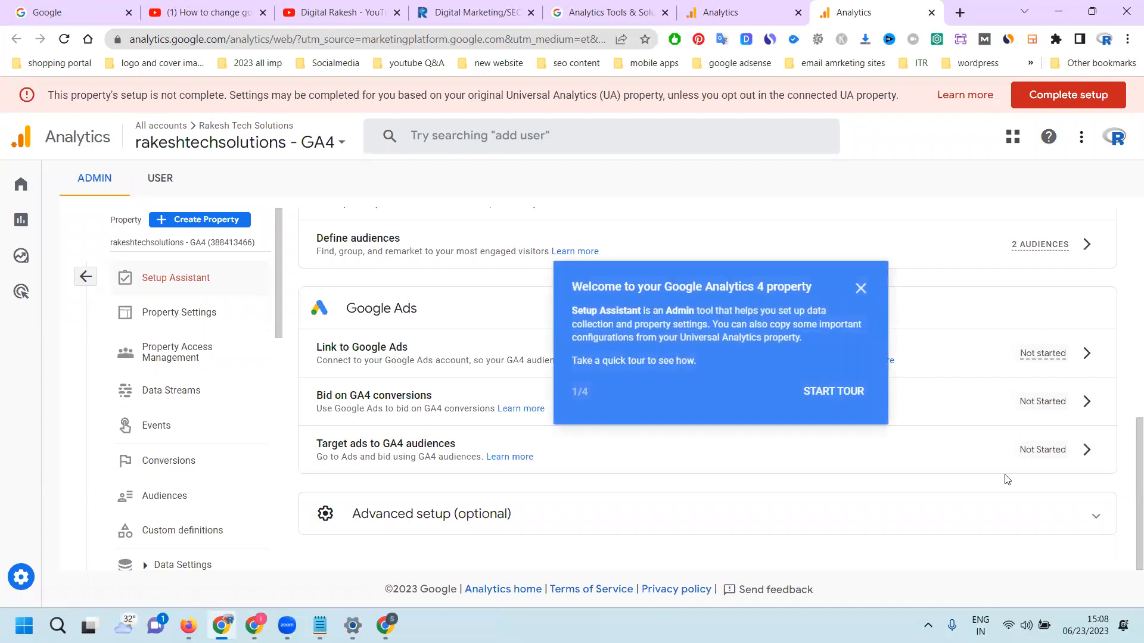
{"action": "left_click", "coordinate": [1037, 512]}
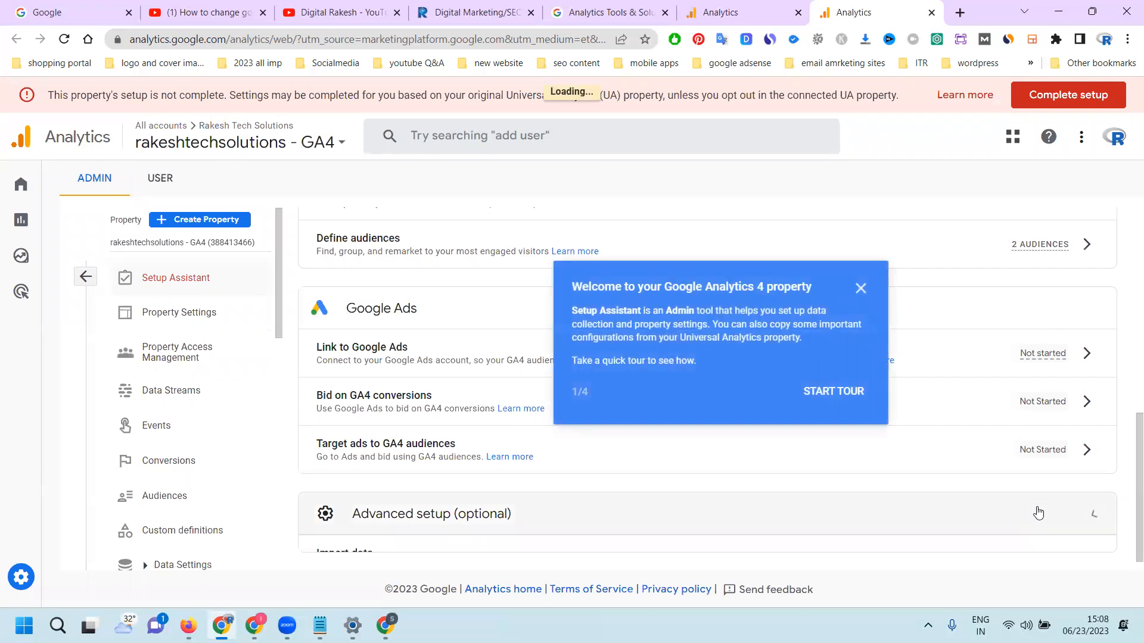
Start the Setup Assistant welcome tour, advance to its available-actions page, and close it
{"action": "left_click", "coordinate": [841, 395]}
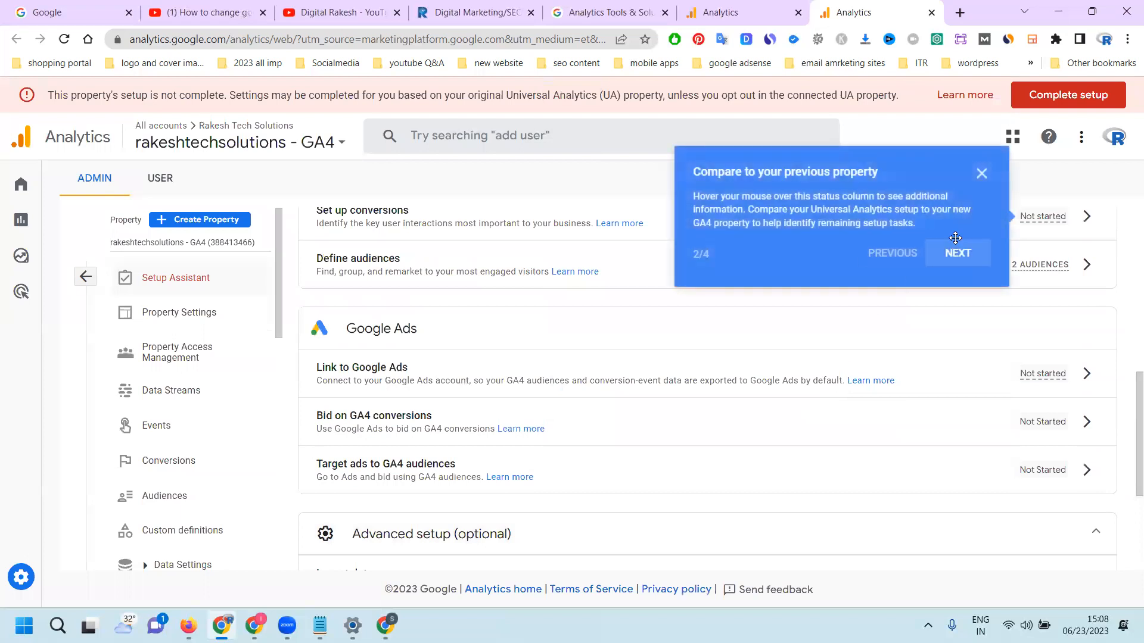
{"action": "left_click", "coordinate": [956, 256]}
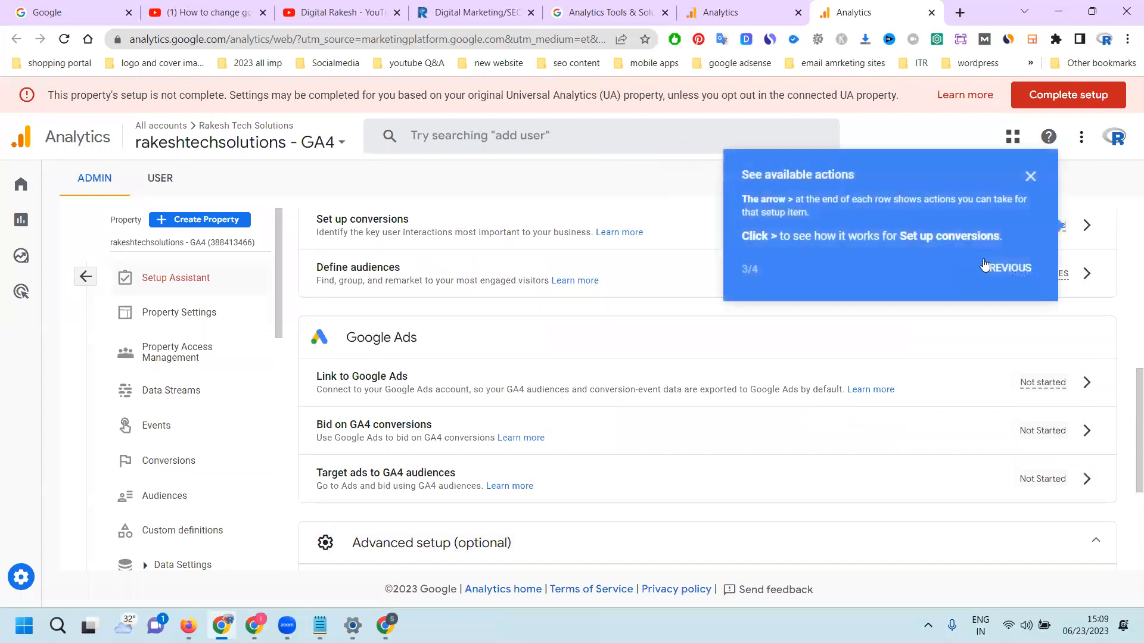
{"action": "left_click", "coordinate": [1030, 177]}
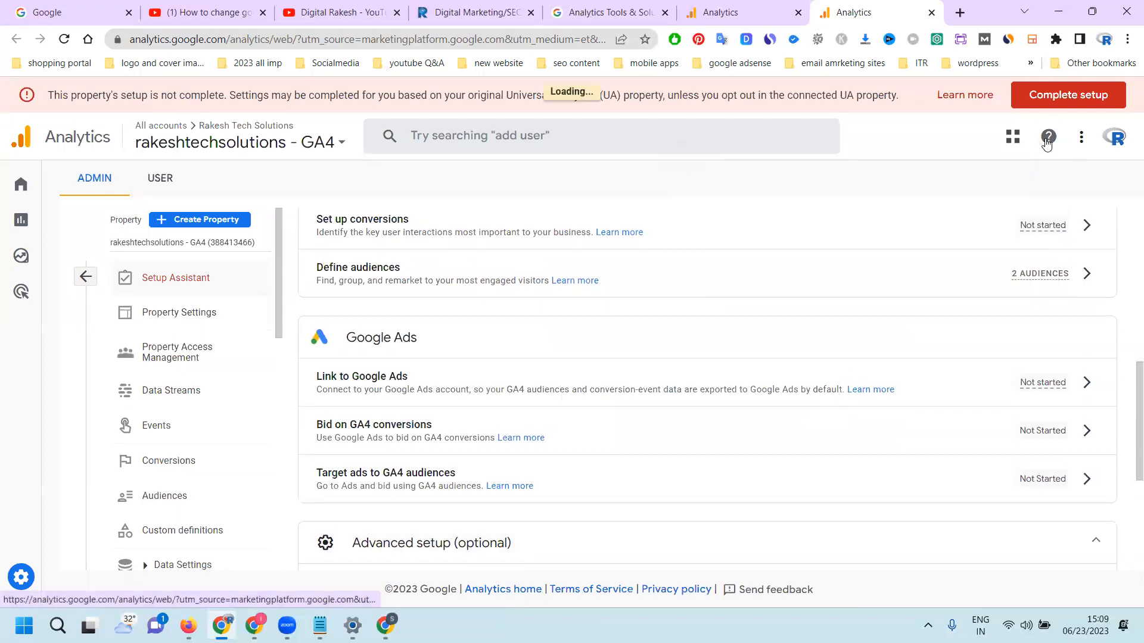
Start completing the GA4 setup, and reopen the GA4 Setup Assistant by way of the connected Universal Analytics property
{"action": "left_click", "coordinate": [1064, 99]}
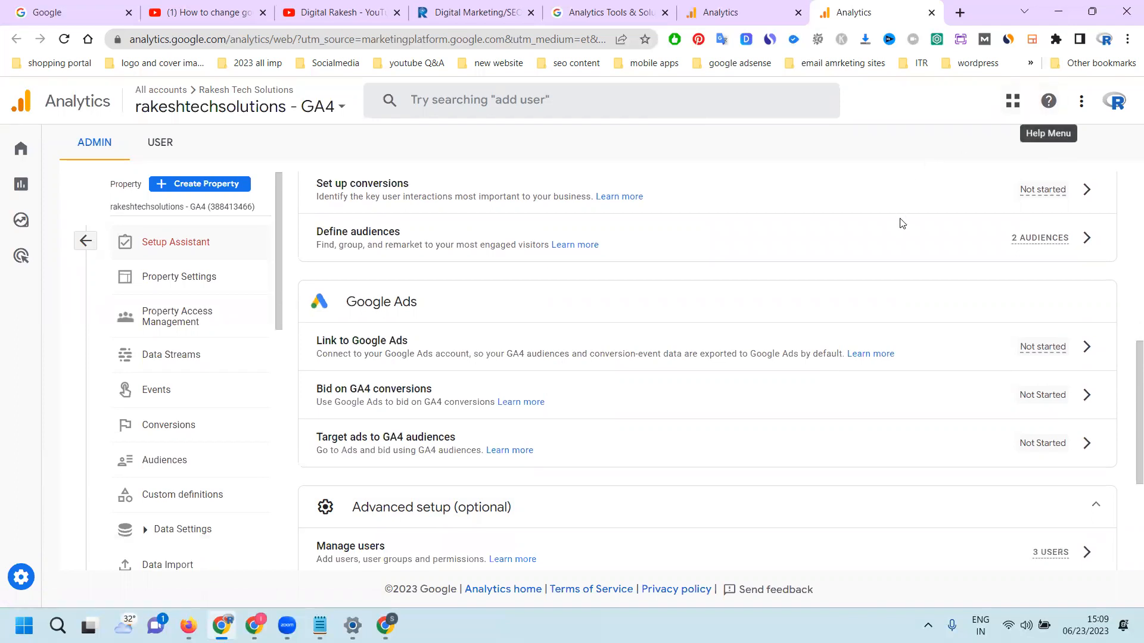
{"action": "scroll", "coordinate": [900, 219], "scroll_direction": "up", "scroll_amount": 5}
{"action": "scroll", "coordinate": [900, 219], "scroll_direction": "up", "scroll_amount": 1}
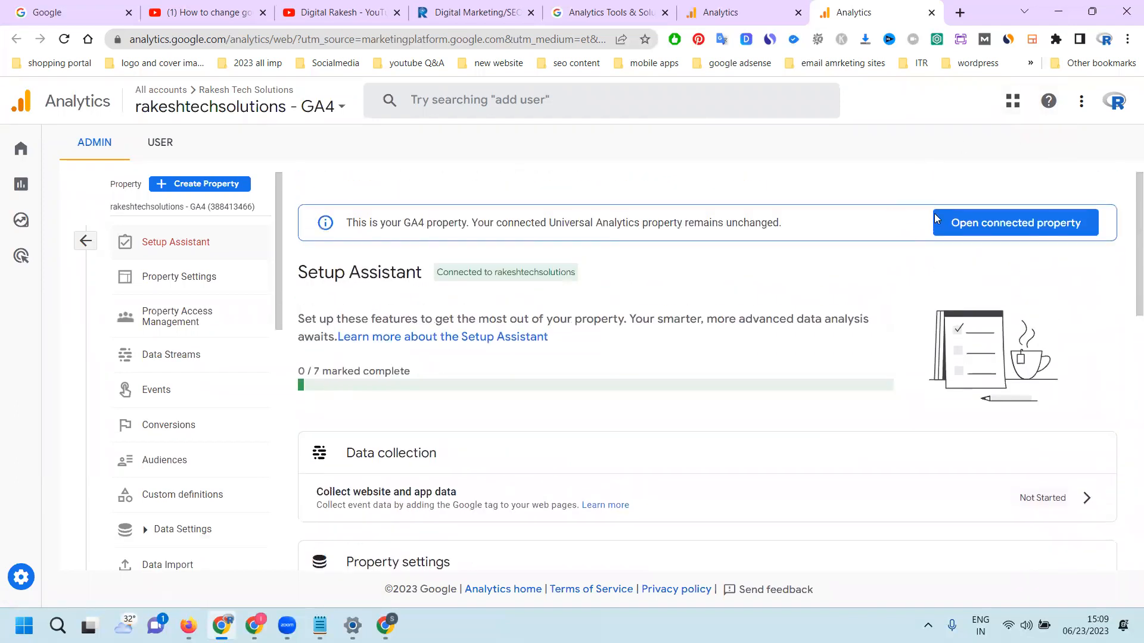
{"action": "left_click", "coordinate": [998, 223]}
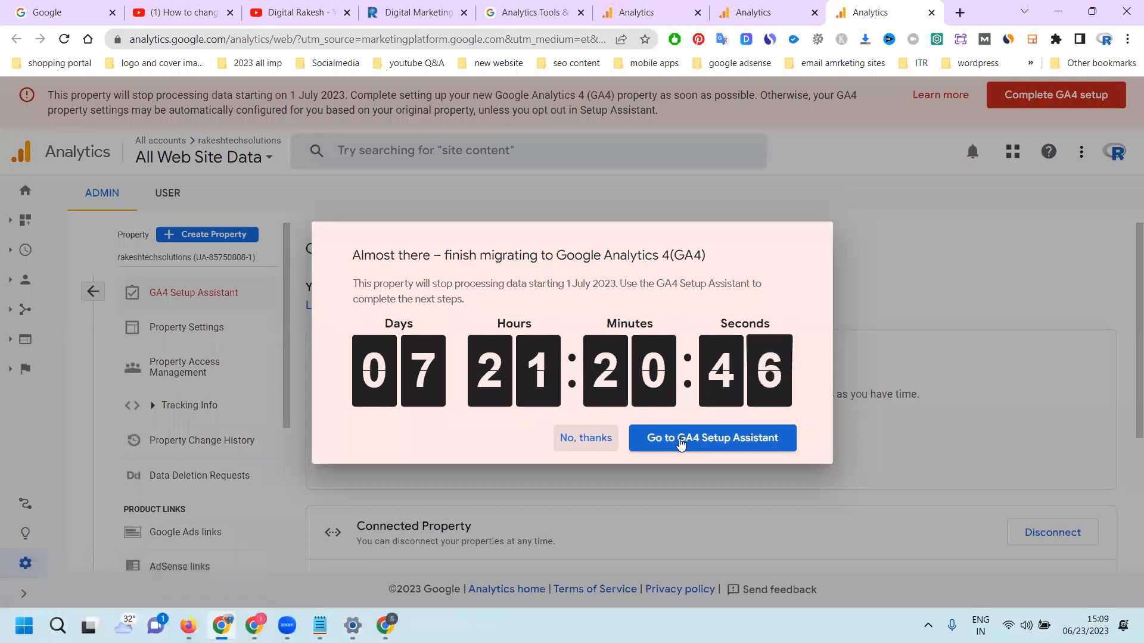
{"action": "left_click", "coordinate": [652, 443]}
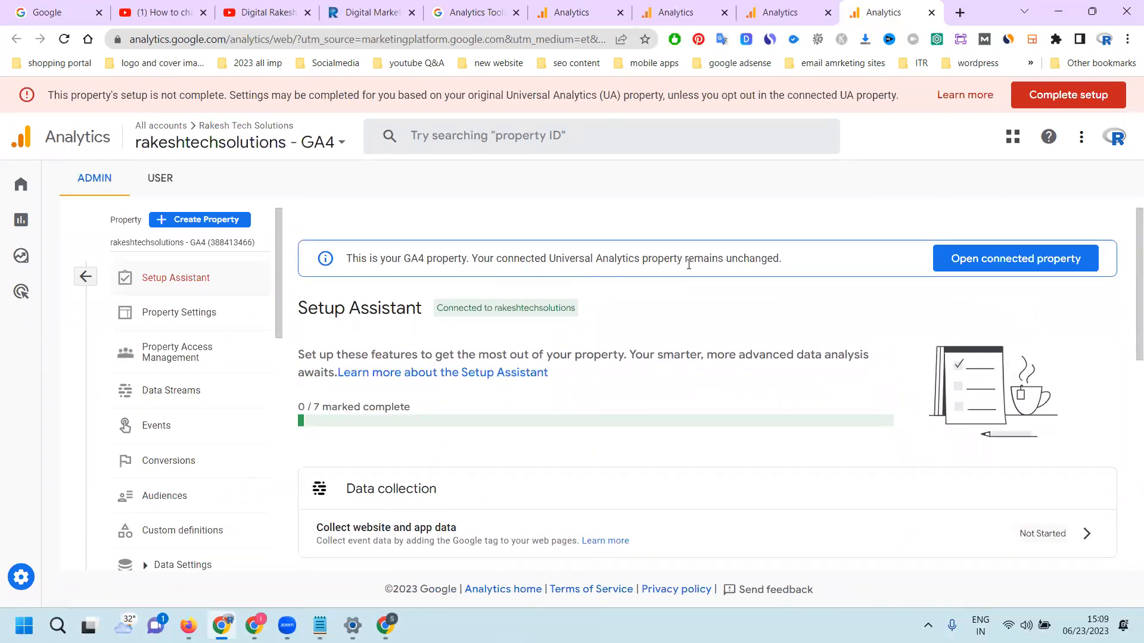
Examine the Setup Assistant's data collection, property settings, Google Ads and advanced setup tasks, and start completing the setup again
{"action": "scroll", "coordinate": [749, 314], "scroll_direction": "down", "scroll_amount": 3}
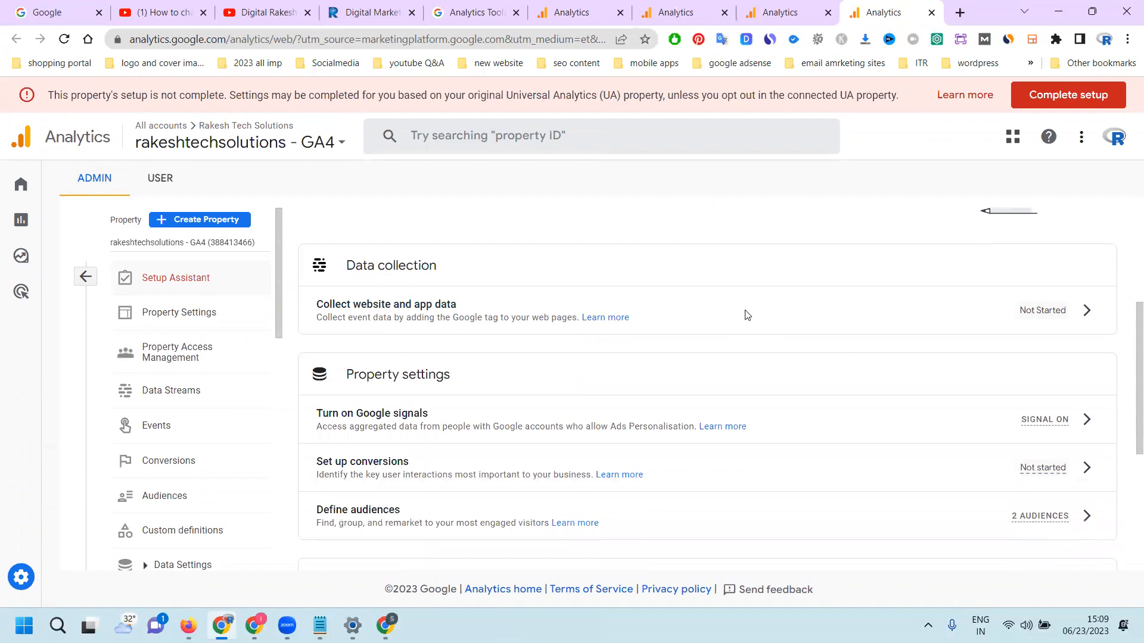
{"action": "scroll", "coordinate": [588, 315], "scroll_direction": "up", "scroll_amount": 2}
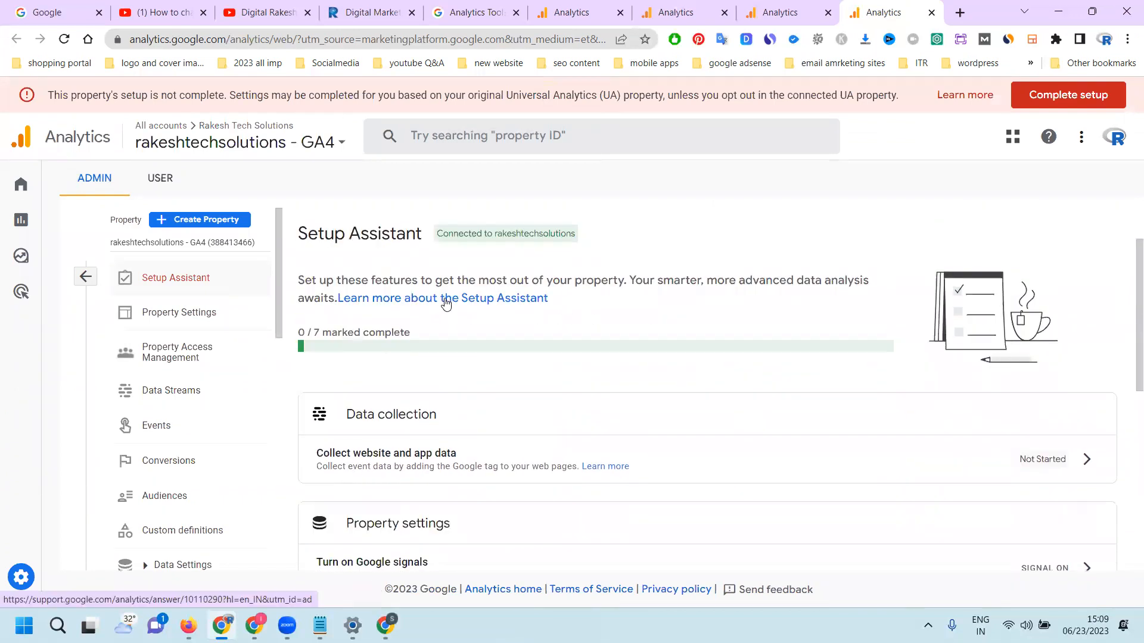
{"action": "scroll", "coordinate": [504, 306], "scroll_direction": "down", "scroll_amount": 6}
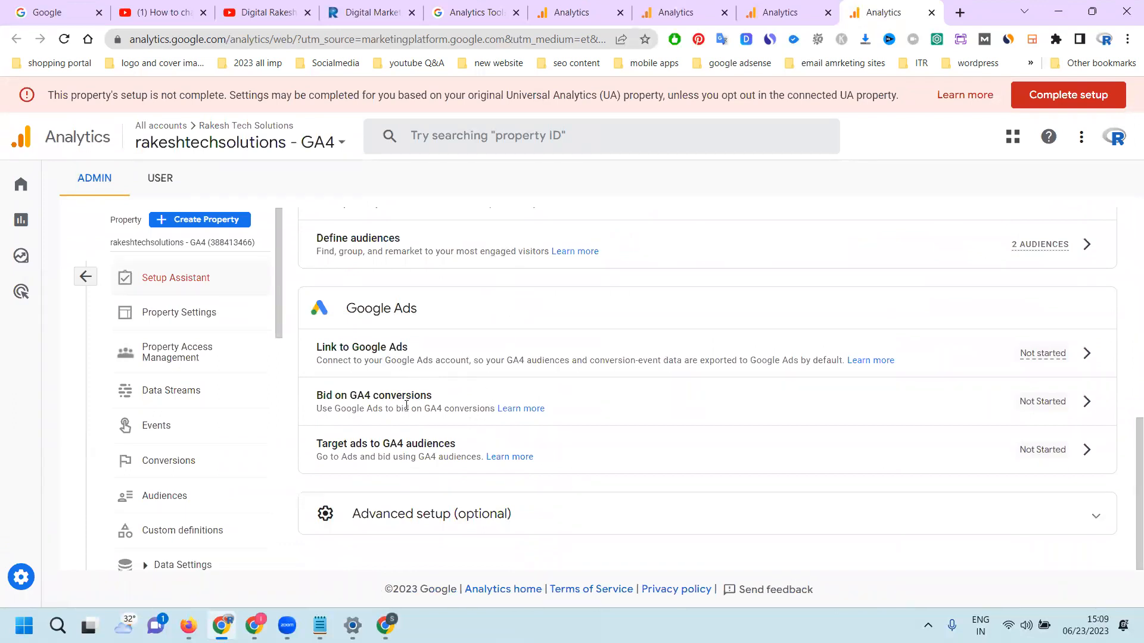
{"action": "left_click", "coordinate": [506, 513]}
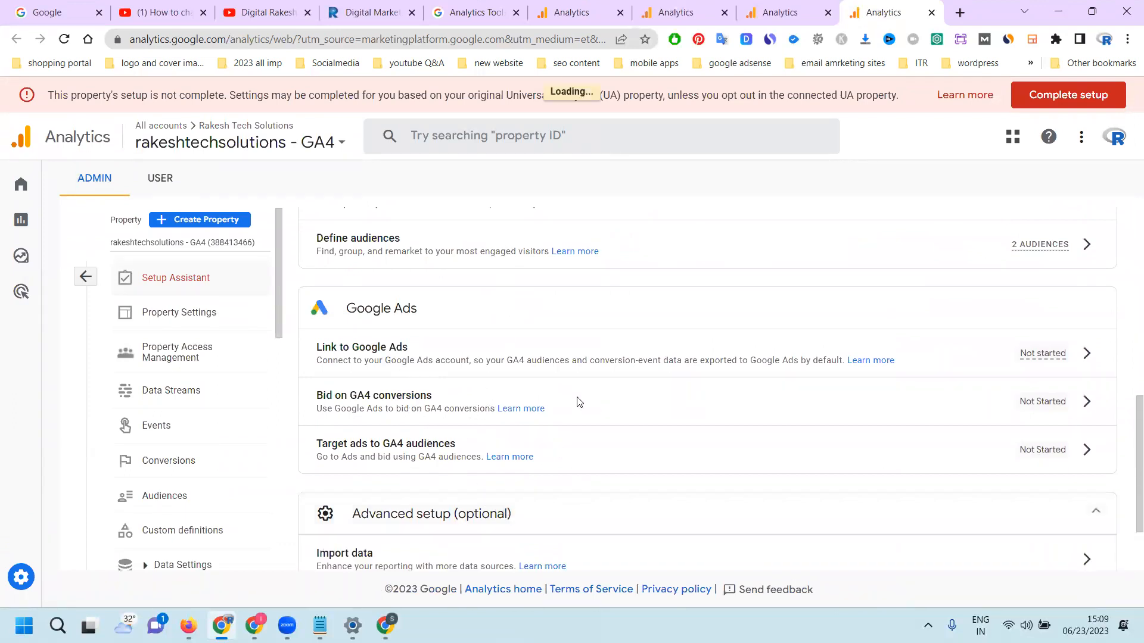
{"action": "scroll", "coordinate": [577, 401], "scroll_direction": "down", "scroll_amount": 2}
{"action": "scroll", "coordinate": [472, 449], "scroll_direction": "down", "scroll_amount": 1}
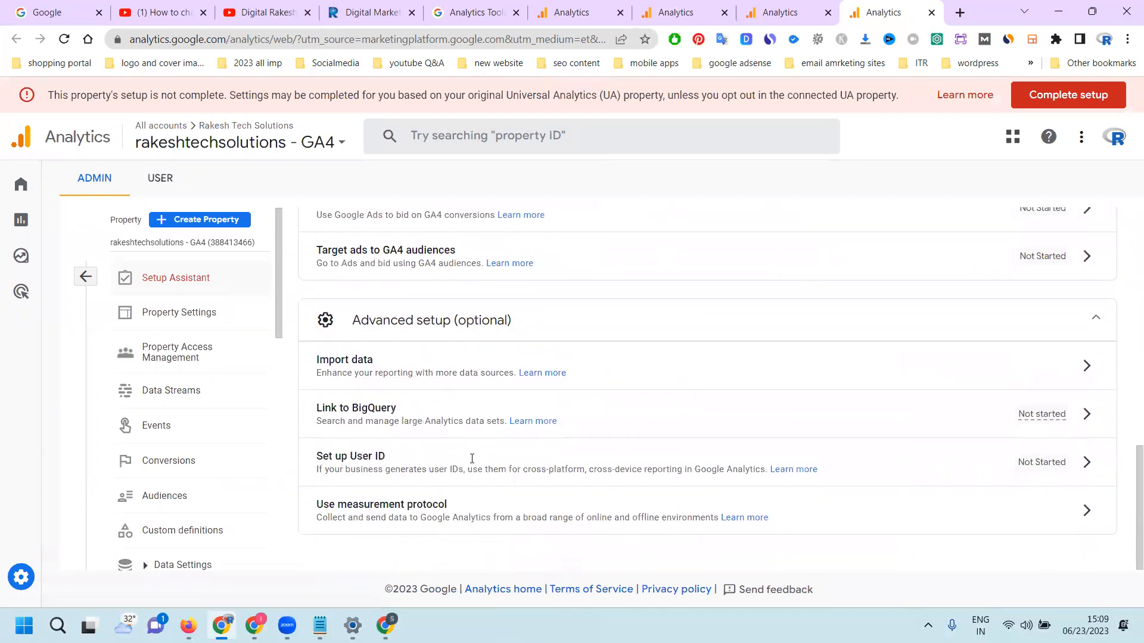
{"action": "scroll", "coordinate": [477, 445], "scroll_direction": "up", "scroll_amount": 4}
{"action": "scroll", "coordinate": [486, 436], "scroll_direction": "up", "scroll_amount": 7}
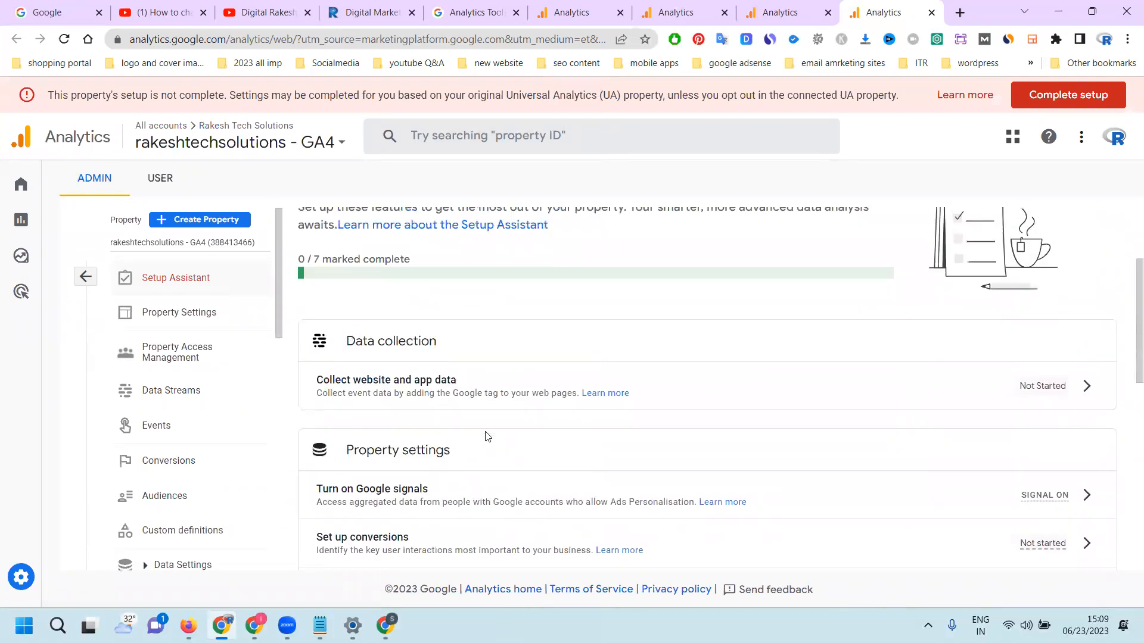
{"action": "left_click", "coordinate": [1032, 110]}
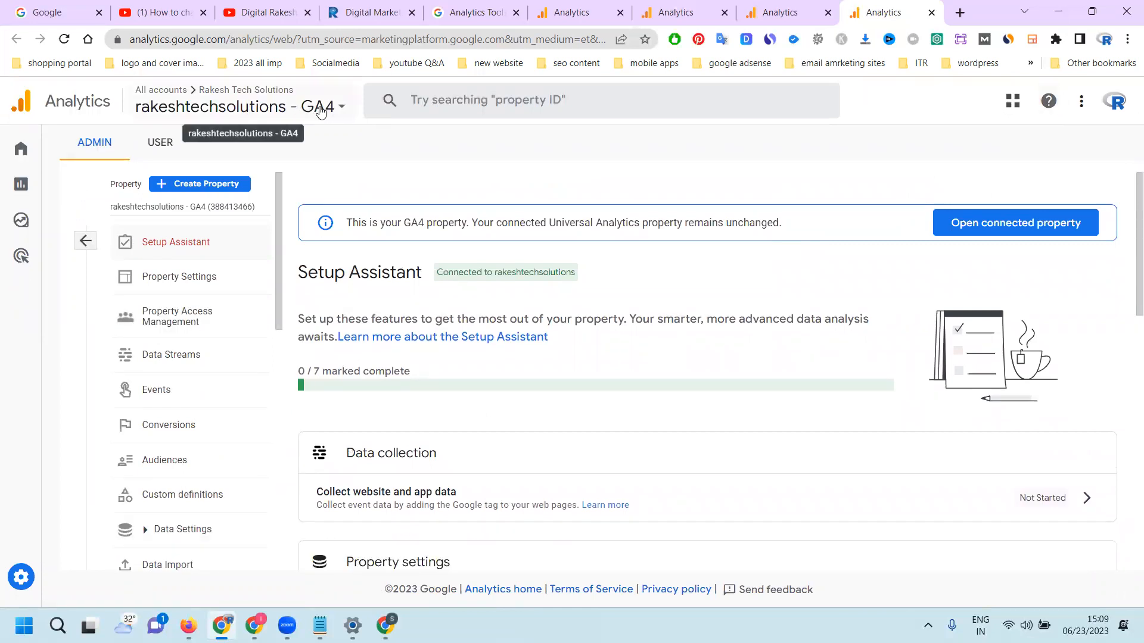
Open the Real-time report of the rakeshtechsolutions - GA4 property
{"action": "mouse_move", "coordinate": [25, 190]}
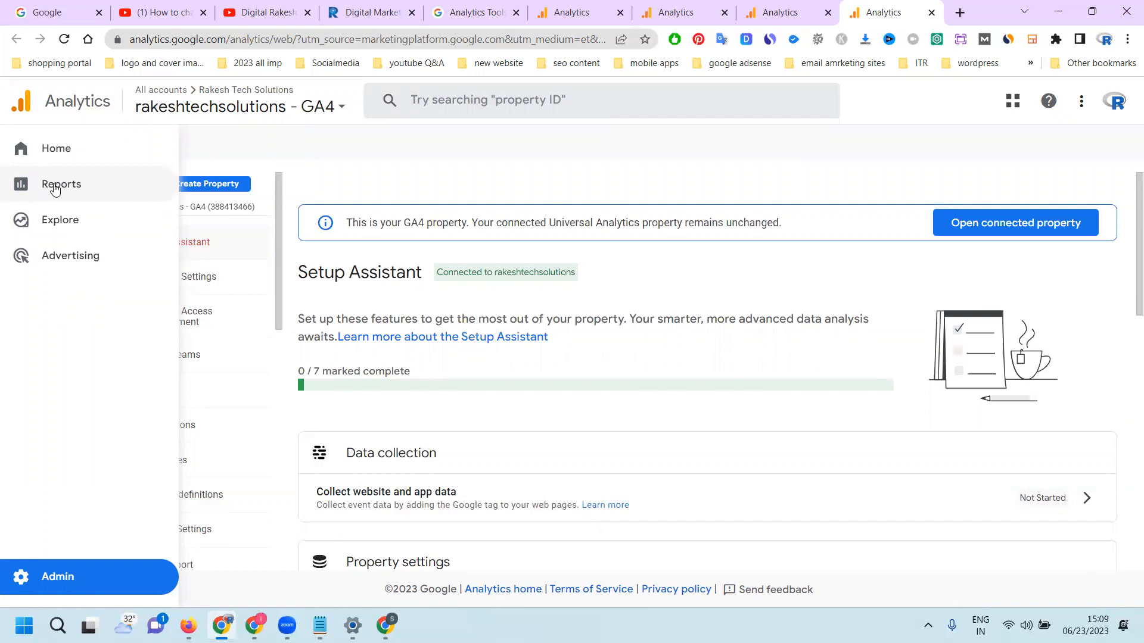
{"action": "left_click", "coordinate": [55, 187]}
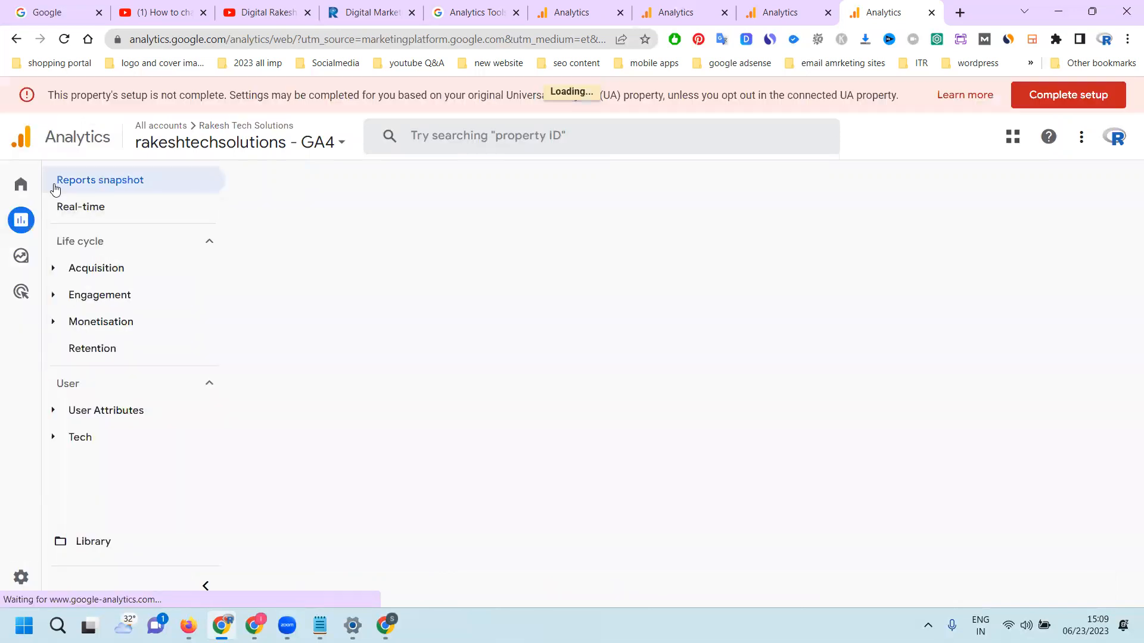
{"action": "left_click", "coordinate": [81, 207]}
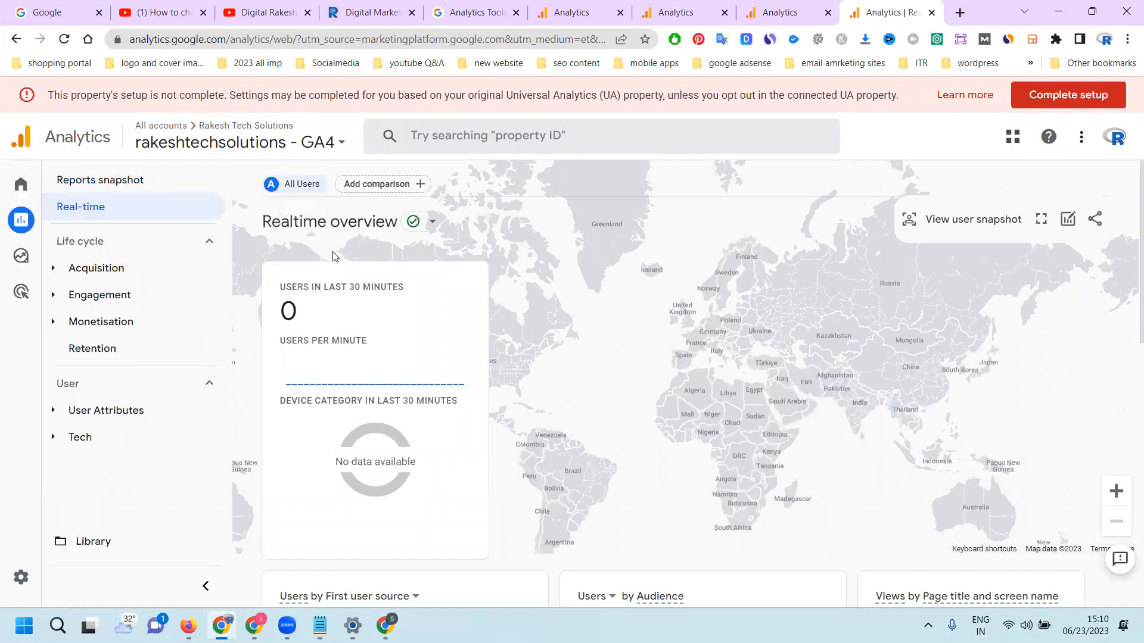
Open the Acquisition overview report and look through its user, traffic and campaign cards
{"action": "left_click", "coordinate": [77, 272]}
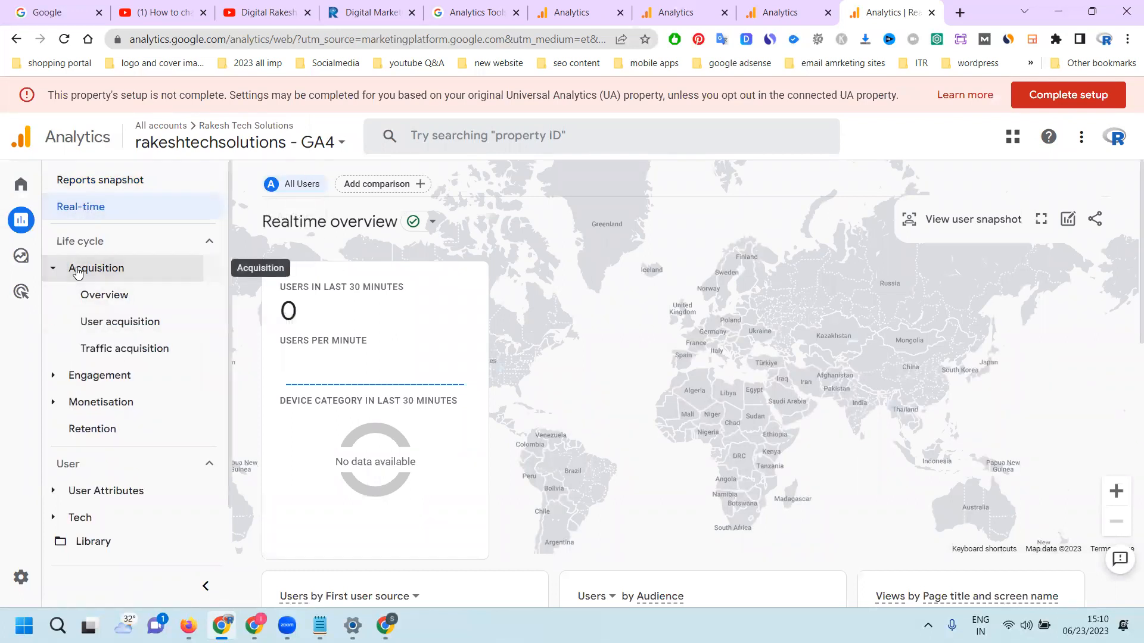
{"action": "left_click", "coordinate": [102, 303]}
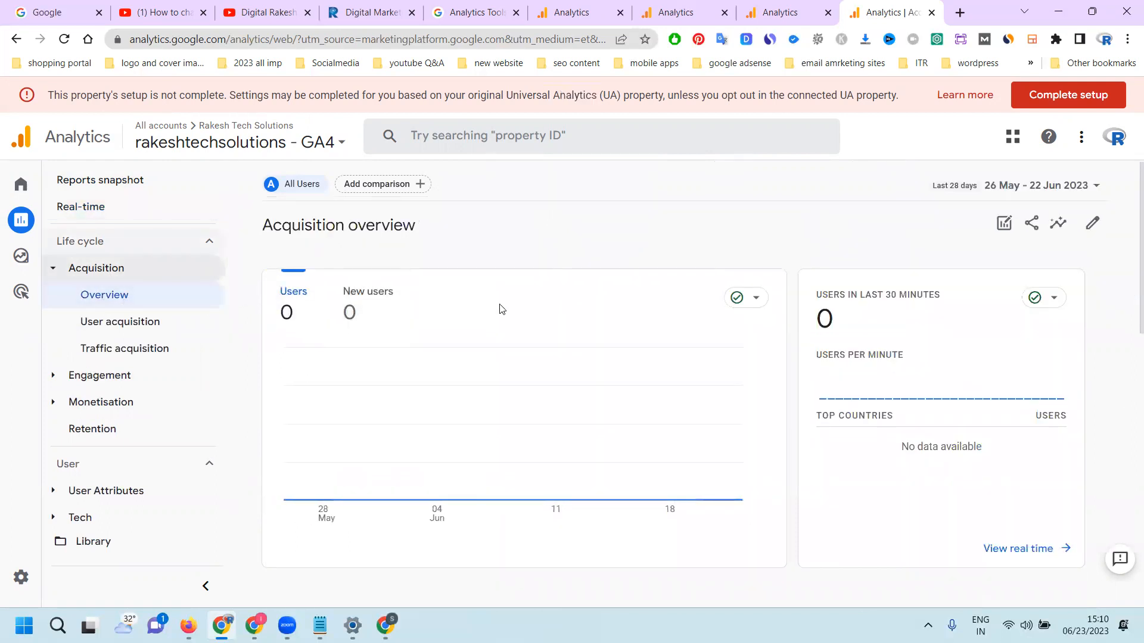
{"action": "scroll", "coordinate": [501, 309], "scroll_direction": "down", "scroll_amount": 8}
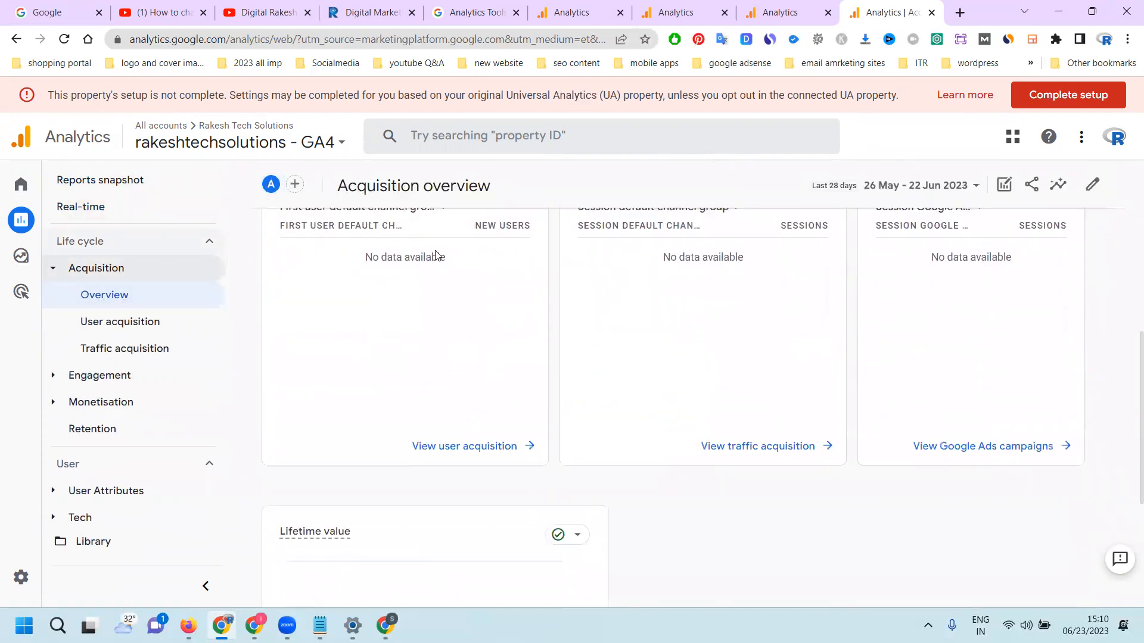
Visit the Contact Us page of rakeshtechsolutions.com, and check the GA4 property's Real-time report for the visit
{"action": "left_click", "coordinate": [359, 14]}
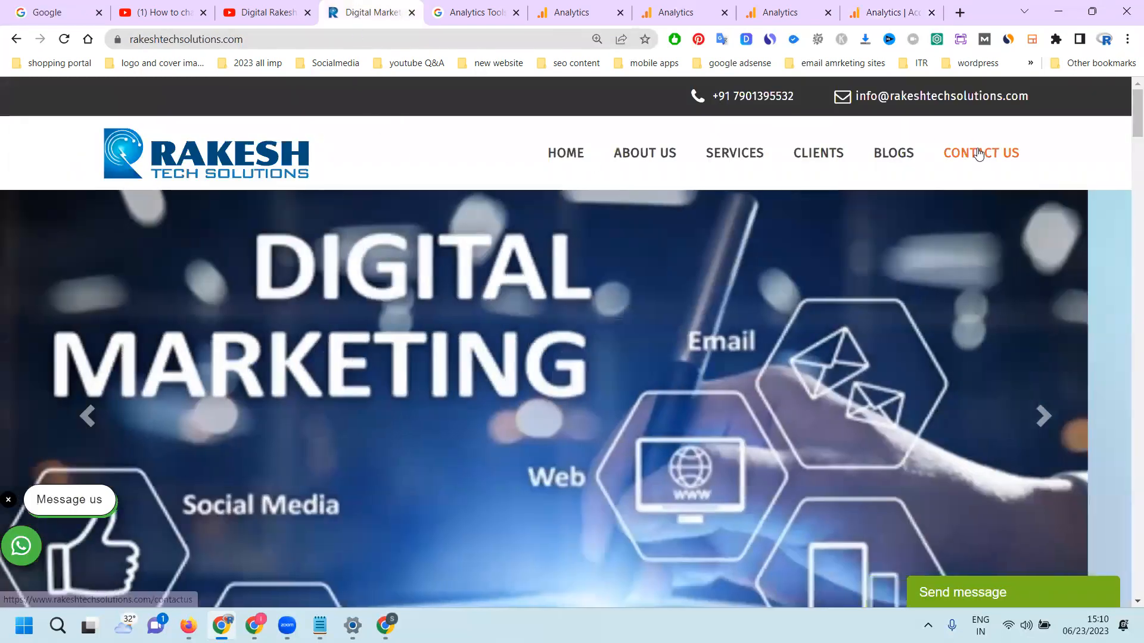
{"action": "left_click", "coordinate": [972, 153]}
{"action": "scroll", "coordinate": [669, 169], "scroll_direction": "down", "scroll_amount": 6}
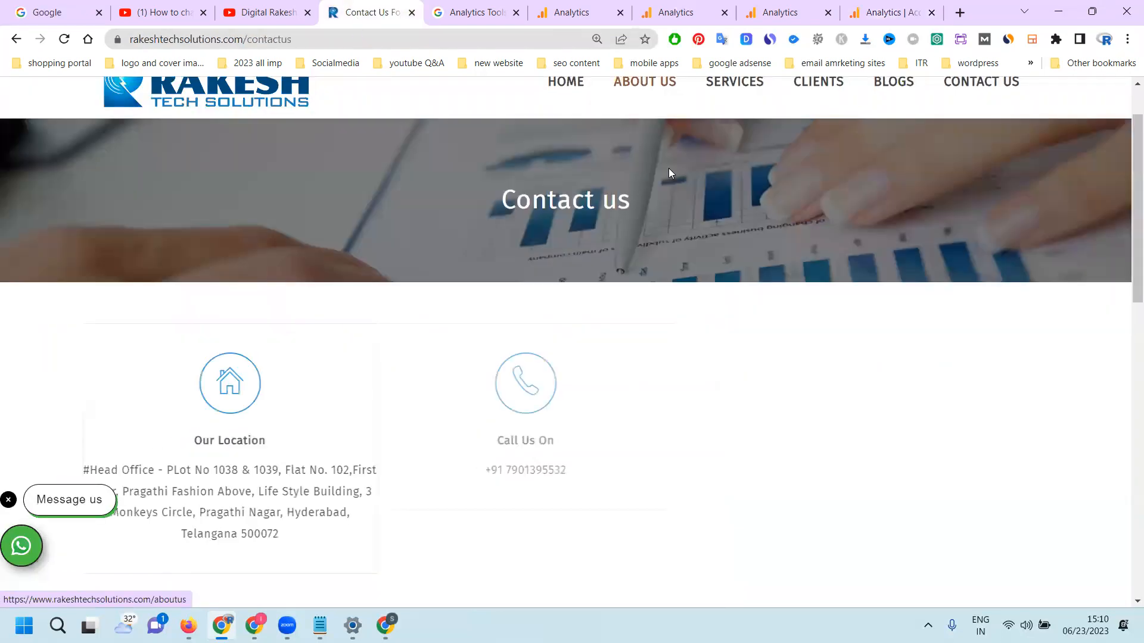
{"action": "left_click", "coordinate": [890, 14]}
{"action": "scroll", "coordinate": [438, 241], "scroll_direction": "up", "scroll_amount": 1}
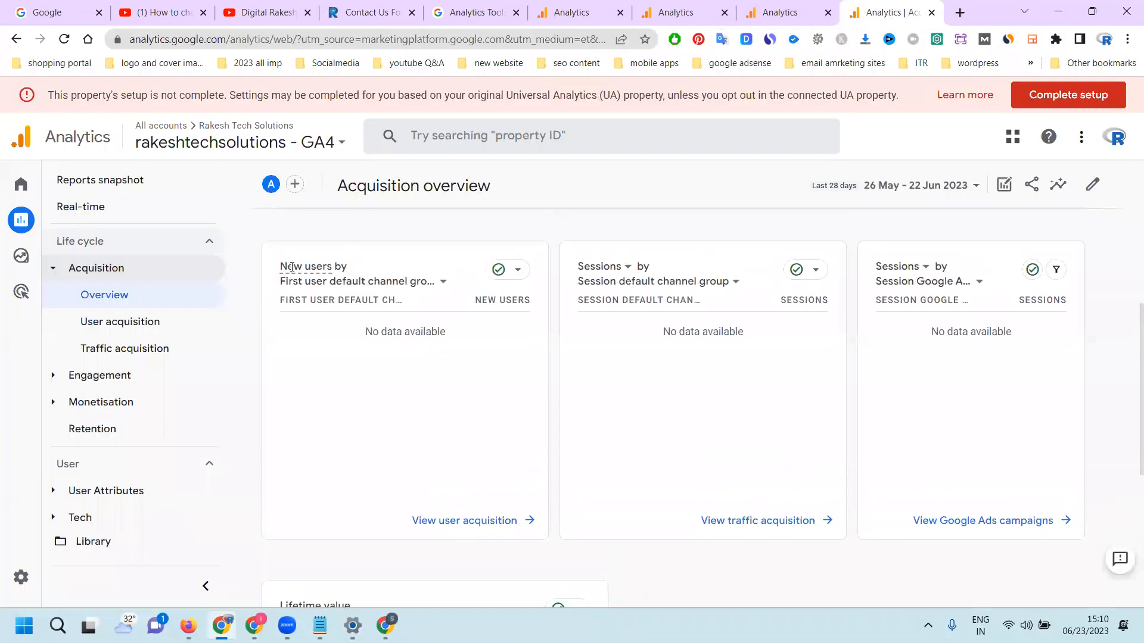
{"action": "left_click", "coordinate": [135, 215]}
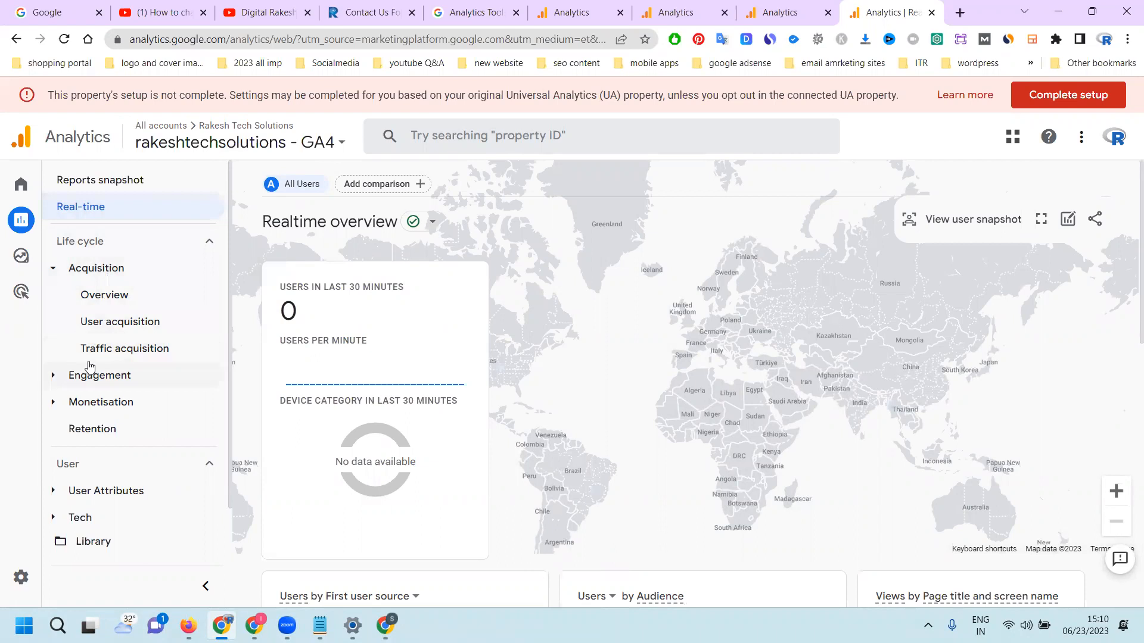
Reopen the Acquisition overview report and examine its users chart and its new user and session cards
{"action": "left_click", "coordinate": [99, 300]}
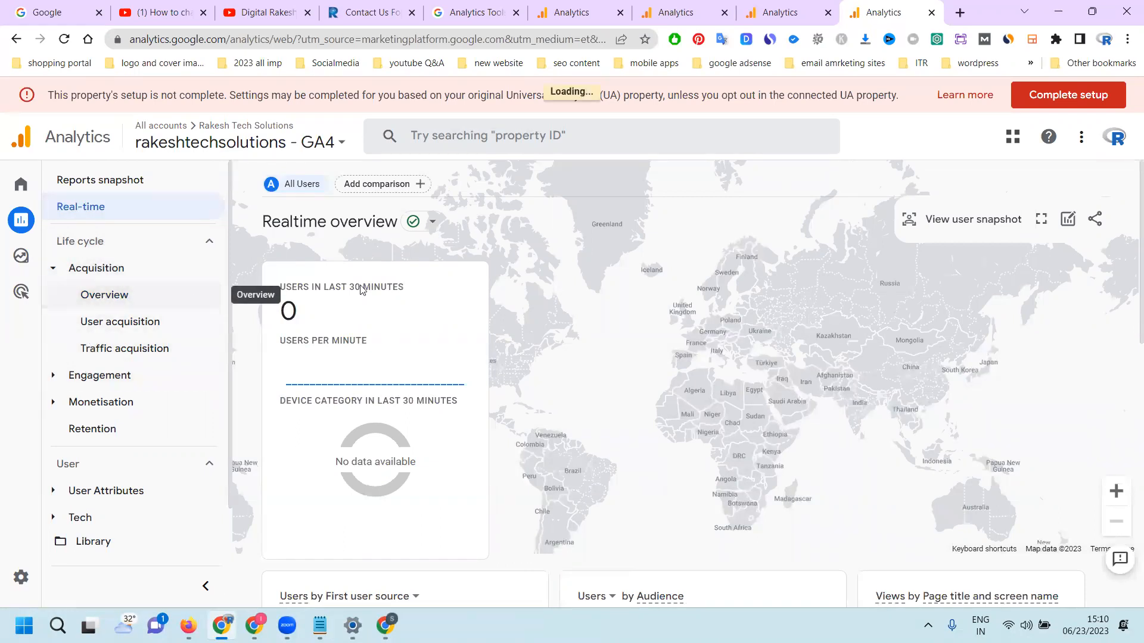
{"action": "scroll", "coordinate": [544, 283], "scroll_direction": "down", "scroll_amount": 4}
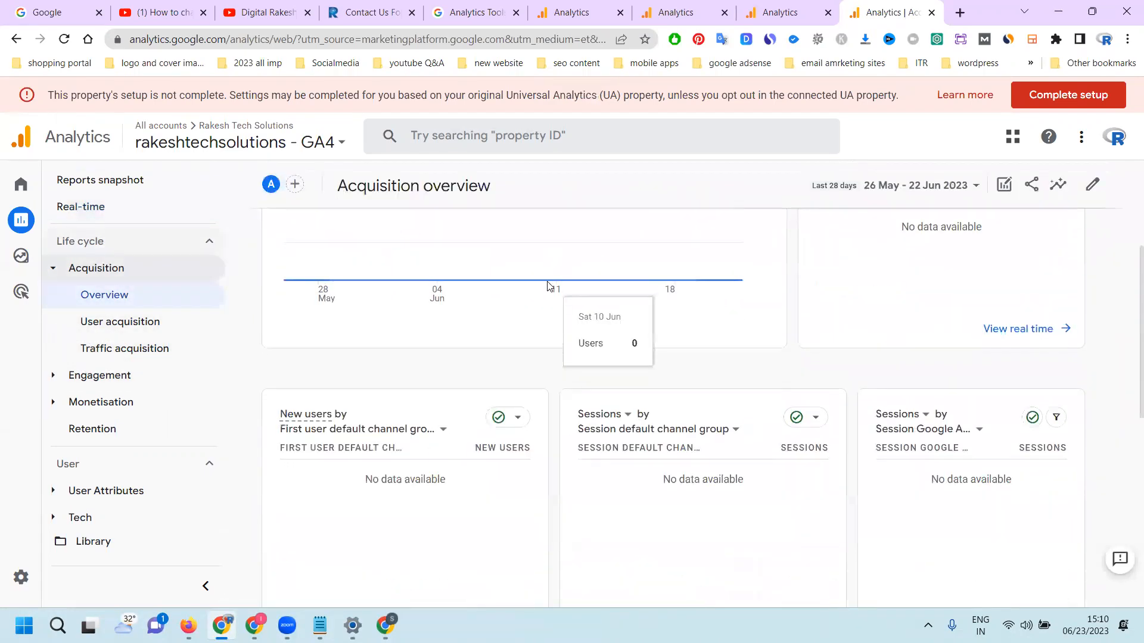
{"action": "scroll", "coordinate": [548, 286], "scroll_direction": "down", "scroll_amount": 2}
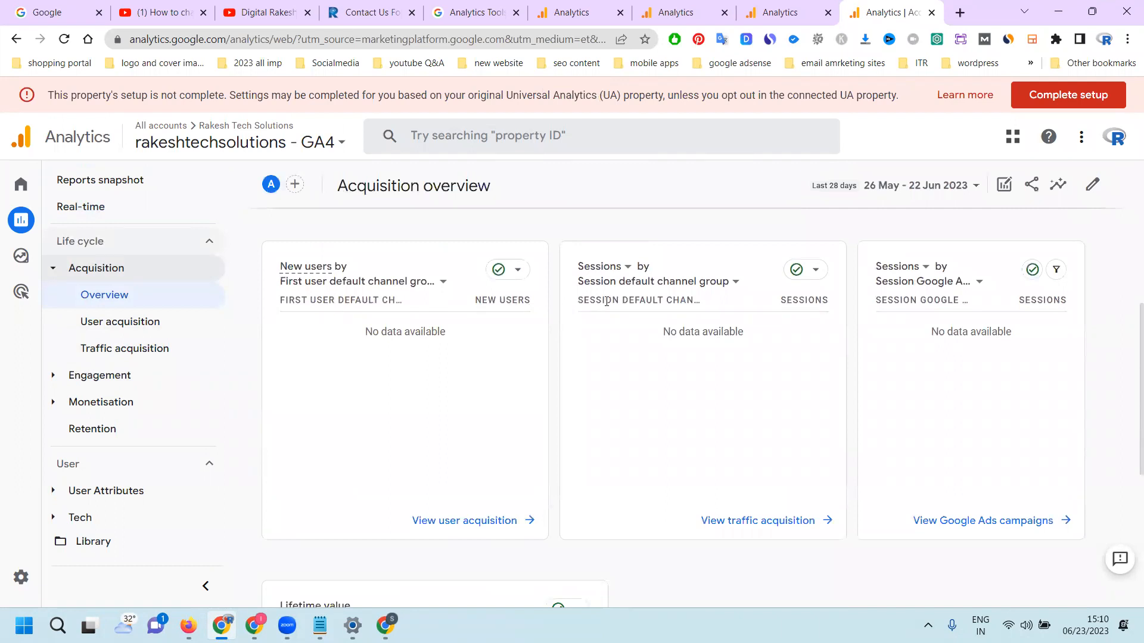
{"action": "scroll", "coordinate": [887, 301], "scroll_direction": "up", "scroll_amount": 6}
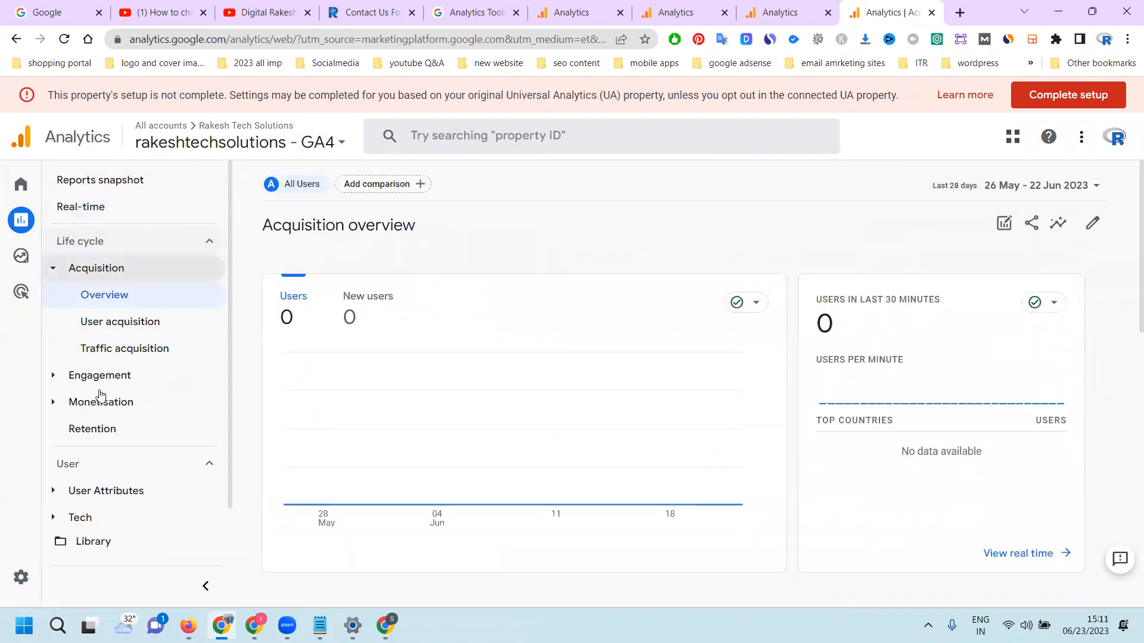
Open the details of the rakeshtechsolutions - GA4 web data stream and copy its measurement ID
{"action": "left_click", "coordinate": [16, 583]}
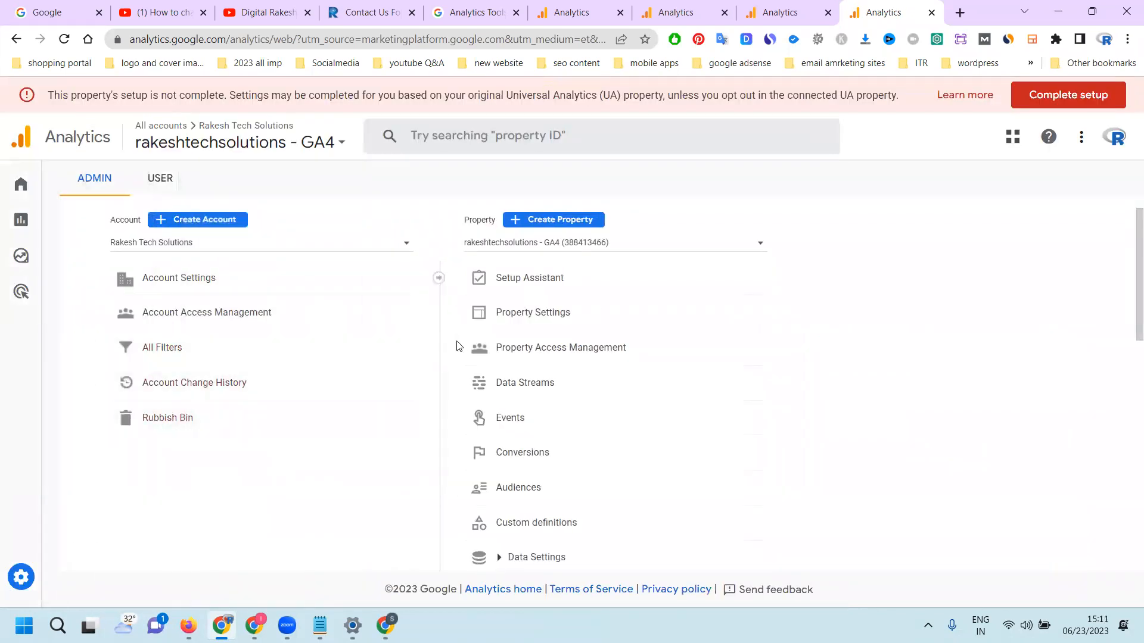
{"action": "scroll", "coordinate": [453, 339], "scroll_direction": "down", "scroll_amount": 2}
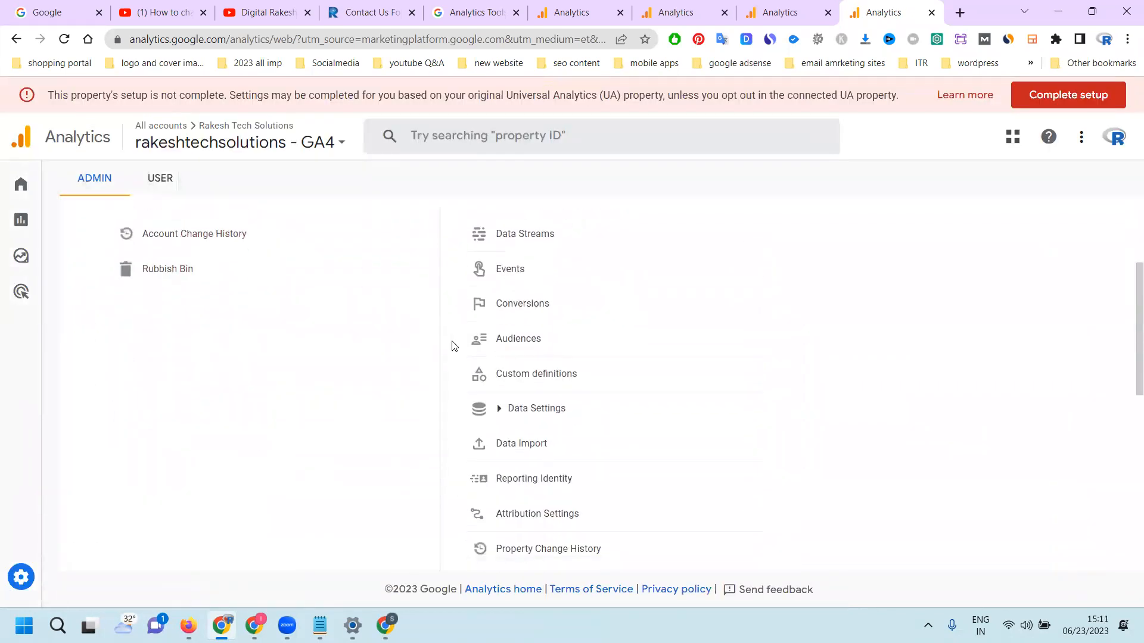
{"action": "left_click", "coordinate": [510, 239]}
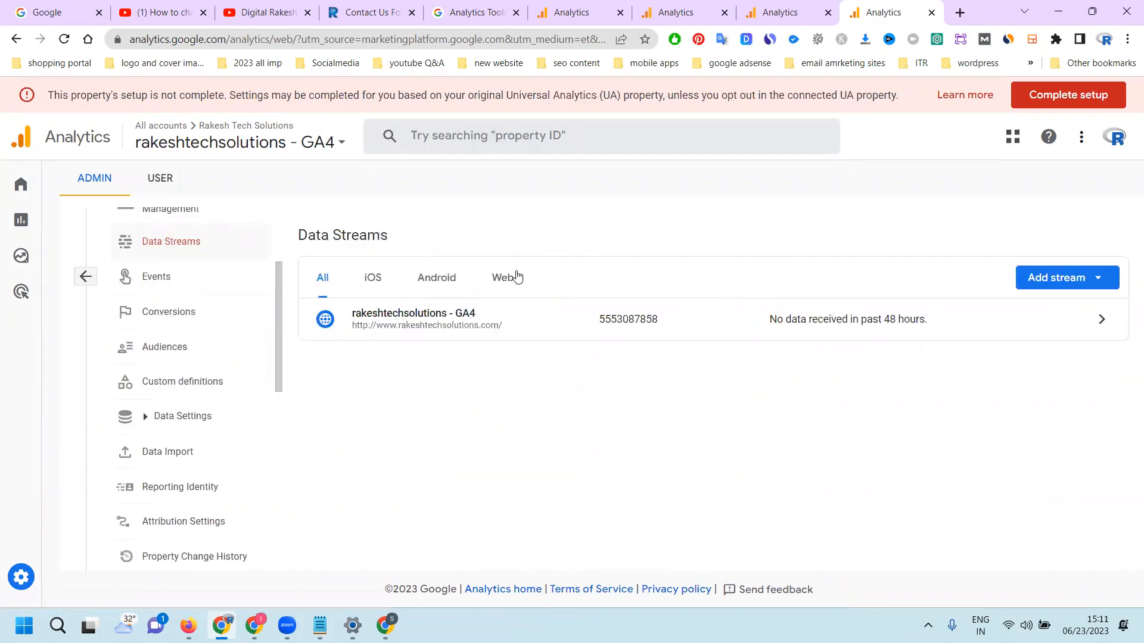
{"action": "left_click", "coordinate": [727, 326]}
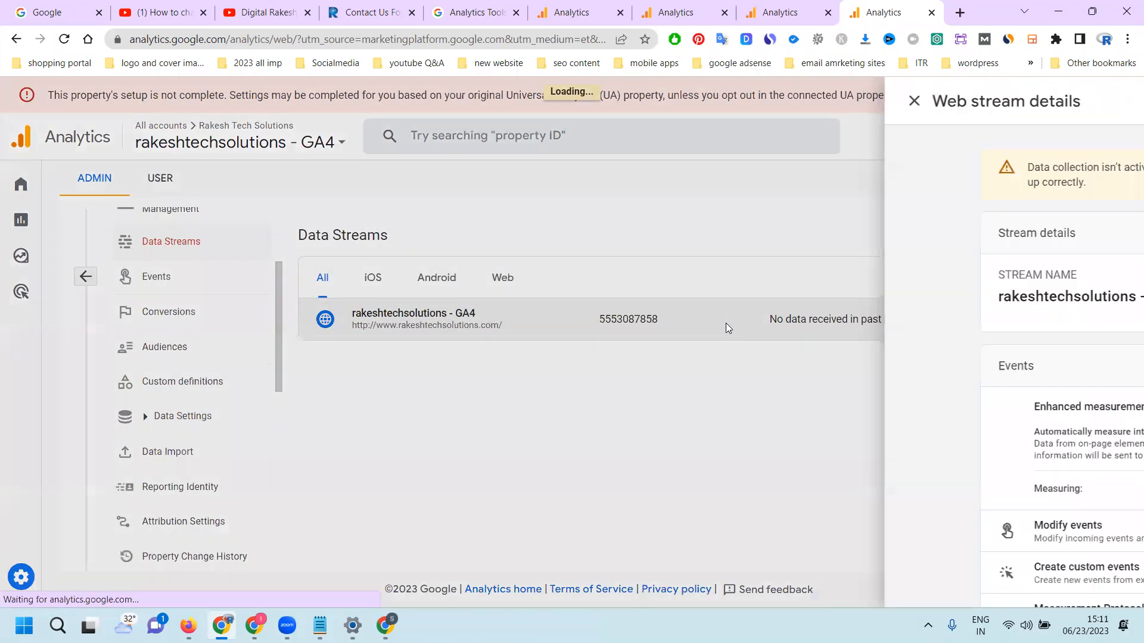
{"action": "left_click", "coordinate": [1000, 296]}
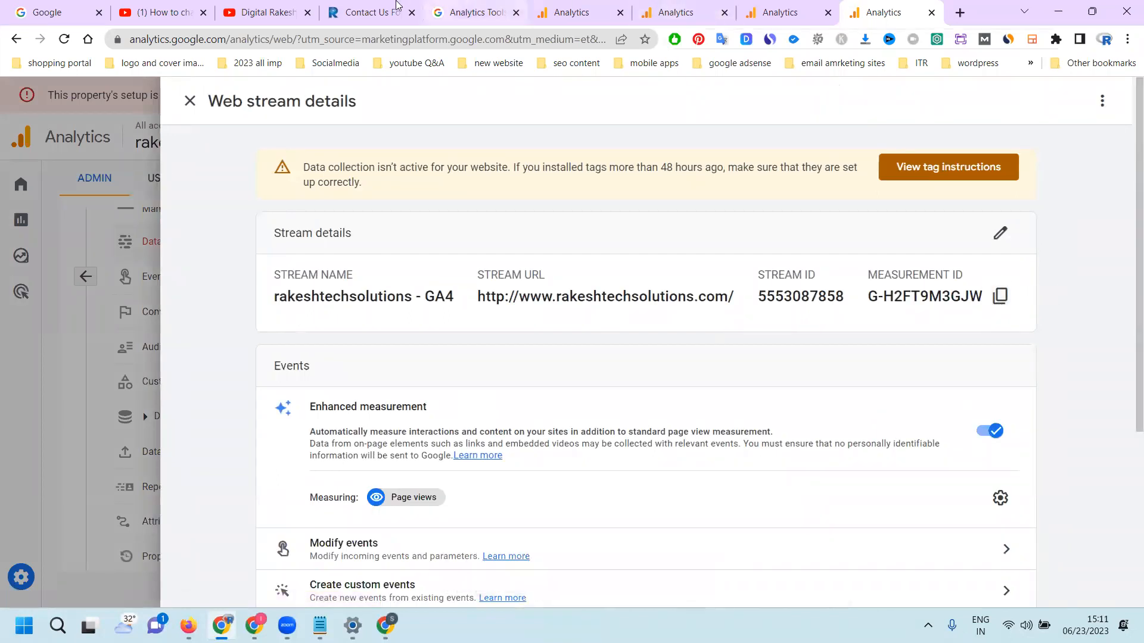
Search the source code of the website's Contact Us page for the copied measurement ID, and return to the web stream details
{"action": "left_click", "coordinate": [382, 7]}
{"action": "key", "text": "ctrl+u"}
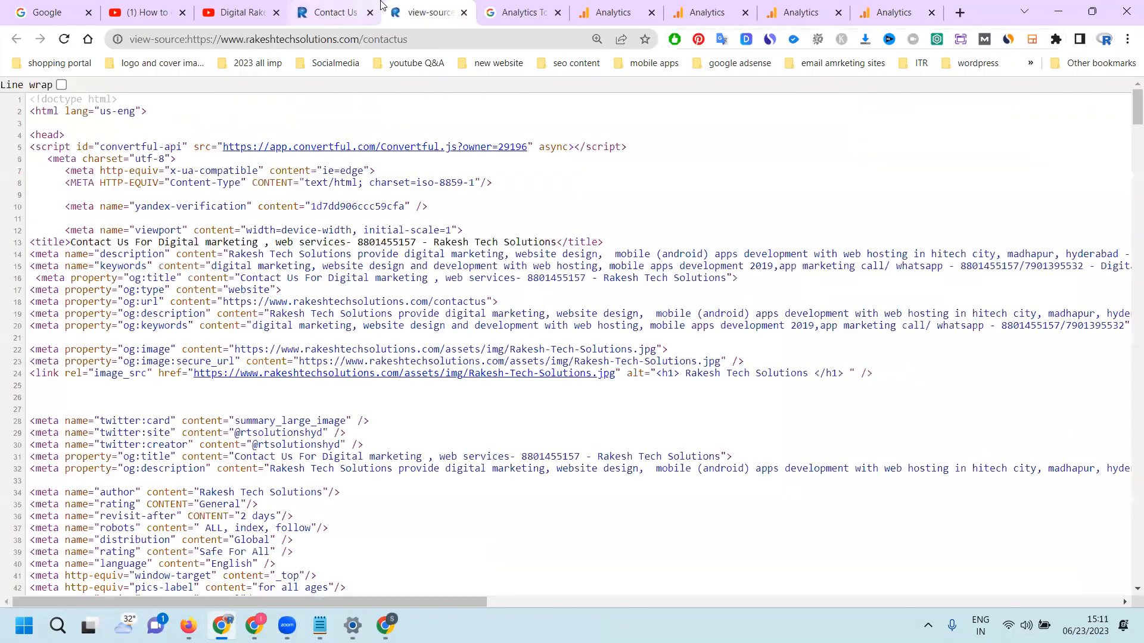
{"action": "key", "text": "ctrl+f"}
{"action": "key", "text": "ctrl+v"}
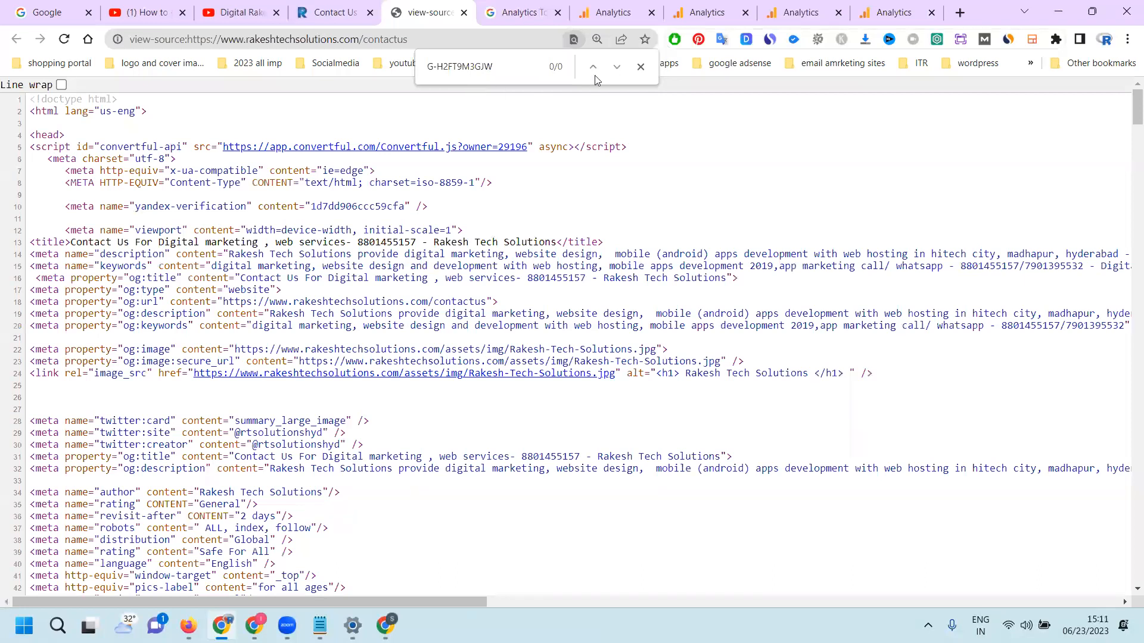
{"action": "left_click", "coordinate": [868, 10]}
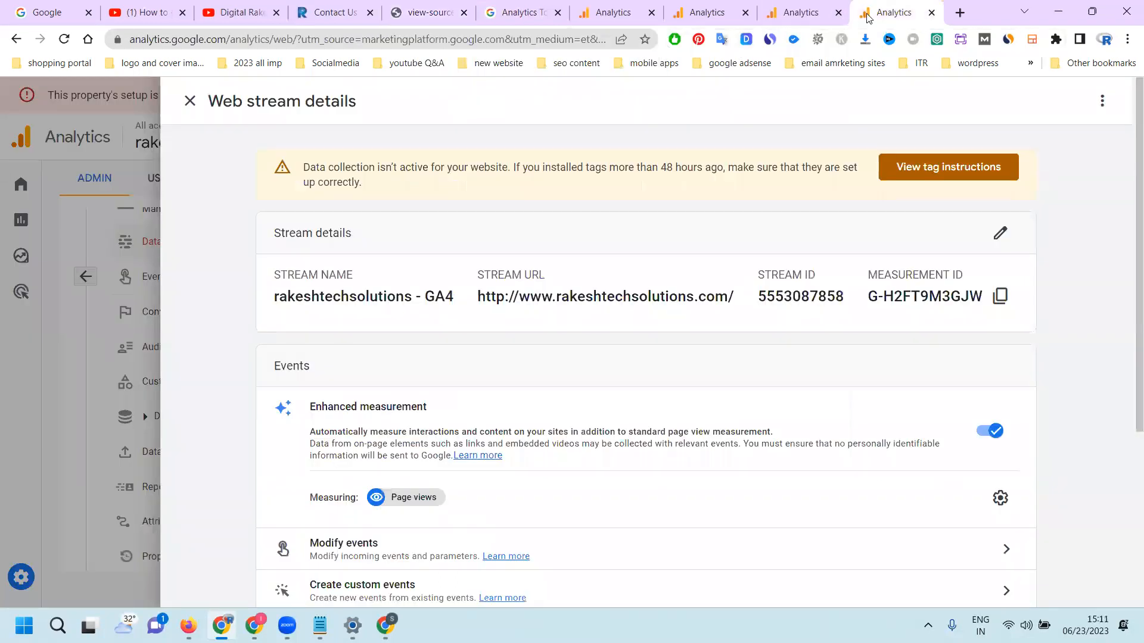
Look through the stream's Google tag configuration, history and admin settings, and its connected site tags
{"action": "scroll", "coordinate": [719, 253], "scroll_direction": "down", "scroll_amount": 4}
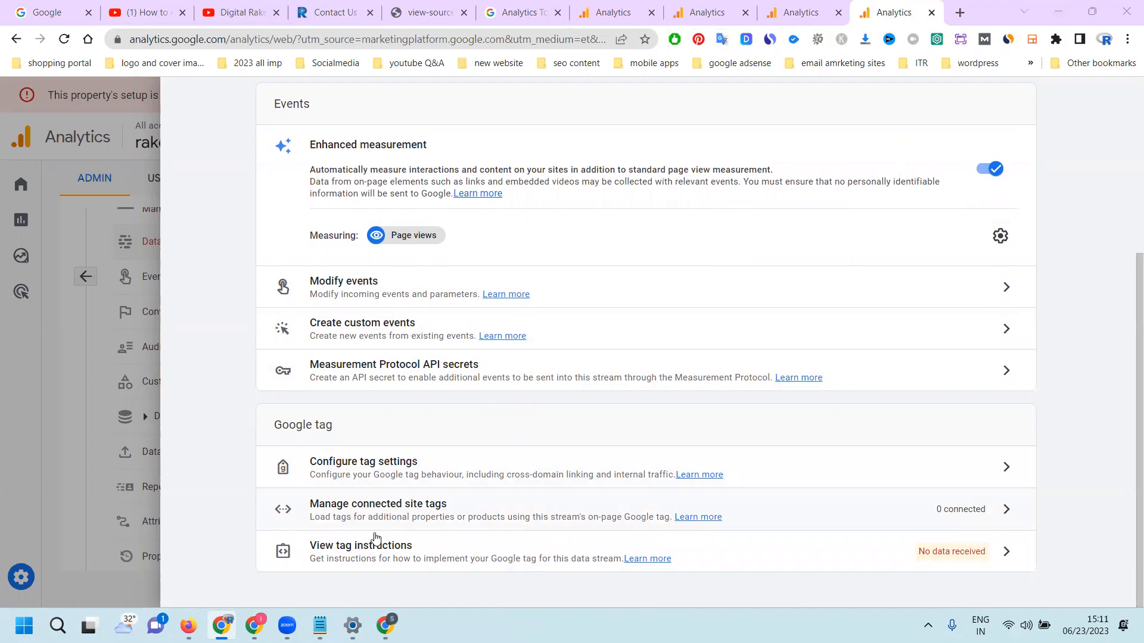
{"action": "left_click", "coordinate": [398, 484]}
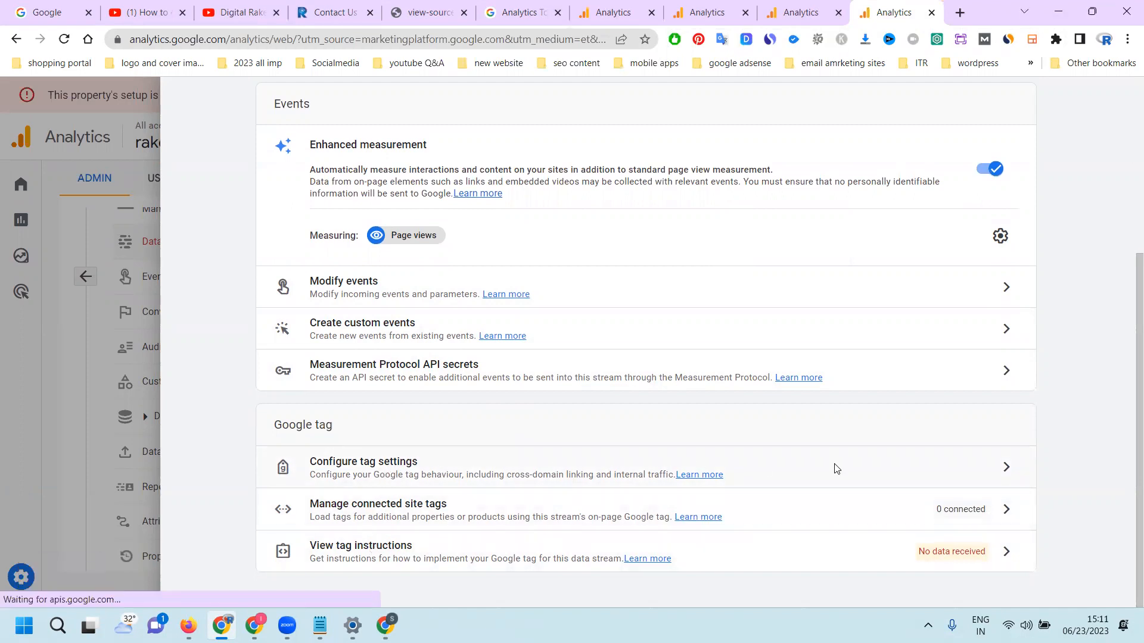
{"action": "left_click", "coordinate": [1010, 473]}
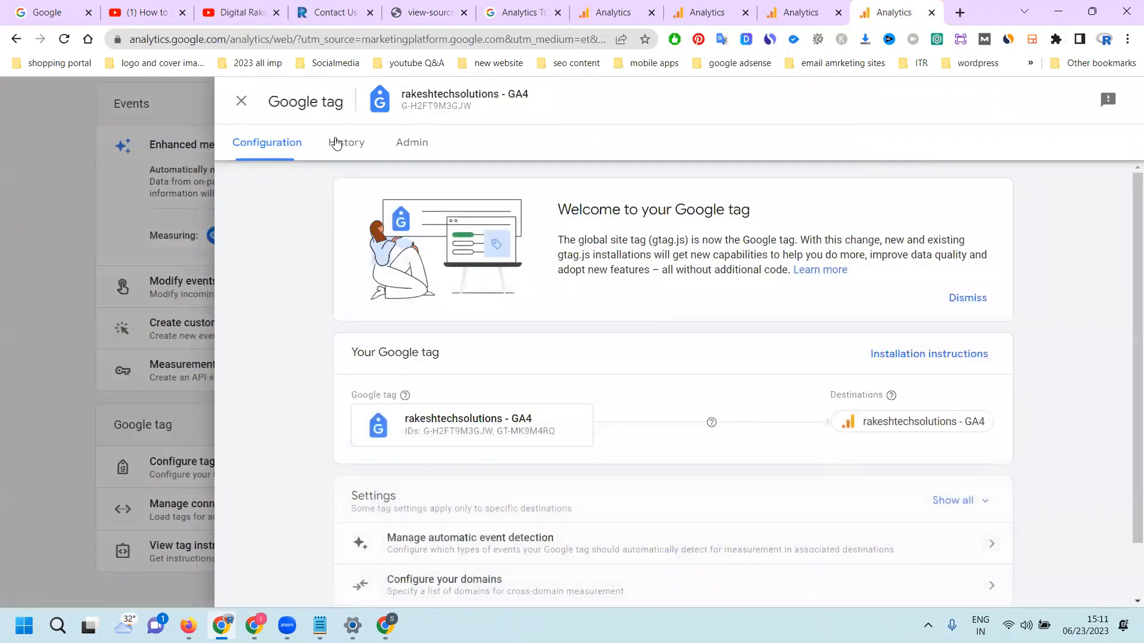
{"action": "scroll", "coordinate": [387, 285], "scroll_direction": "down", "scroll_amount": 1}
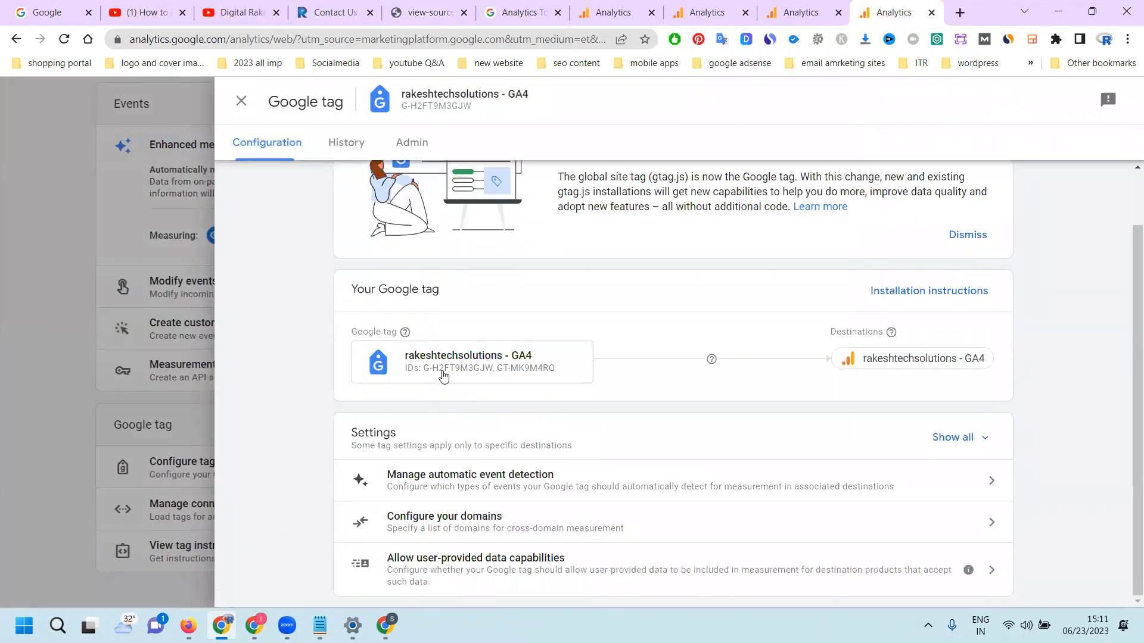
{"action": "left_click", "coordinate": [349, 145]}
{"action": "left_click", "coordinate": [405, 145]}
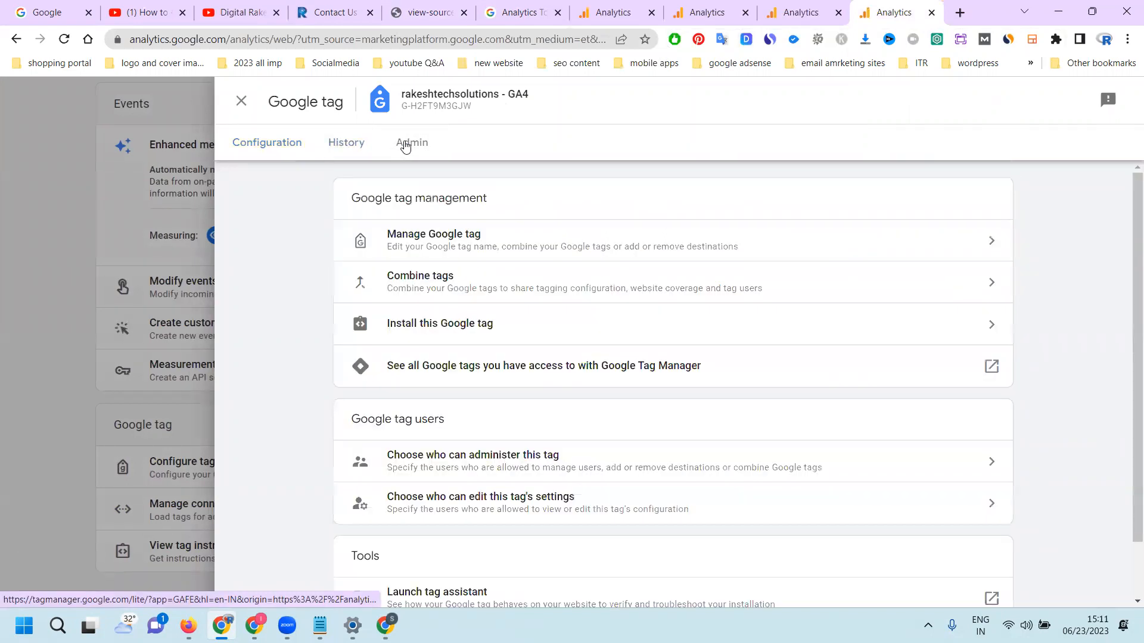
{"action": "left_click", "coordinate": [242, 100]}
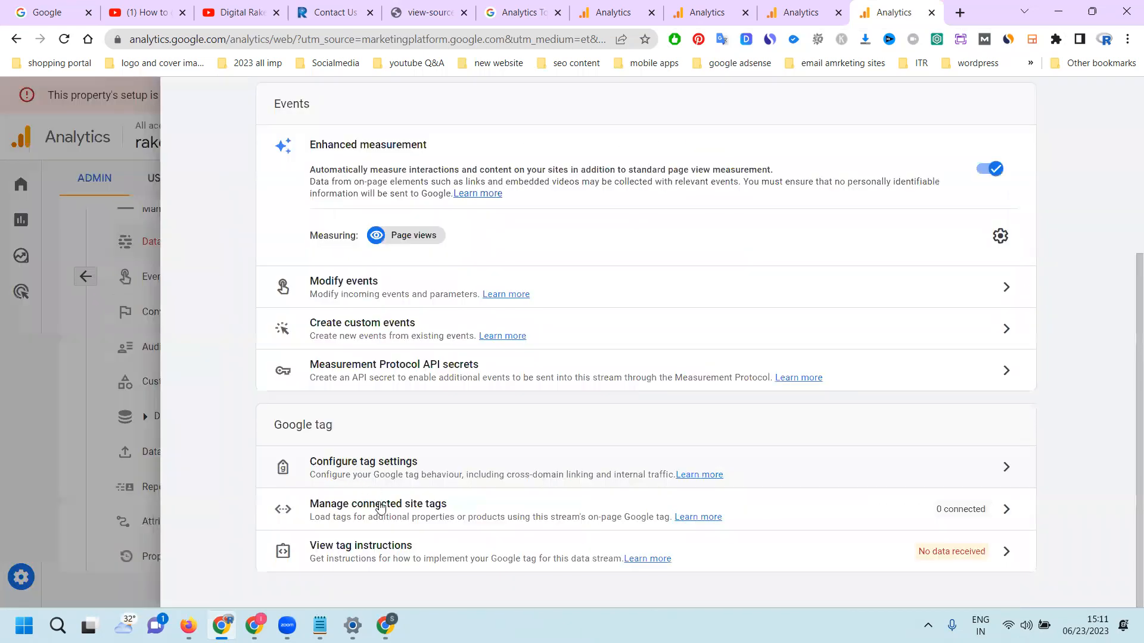
{"action": "left_click", "coordinate": [379, 503]}
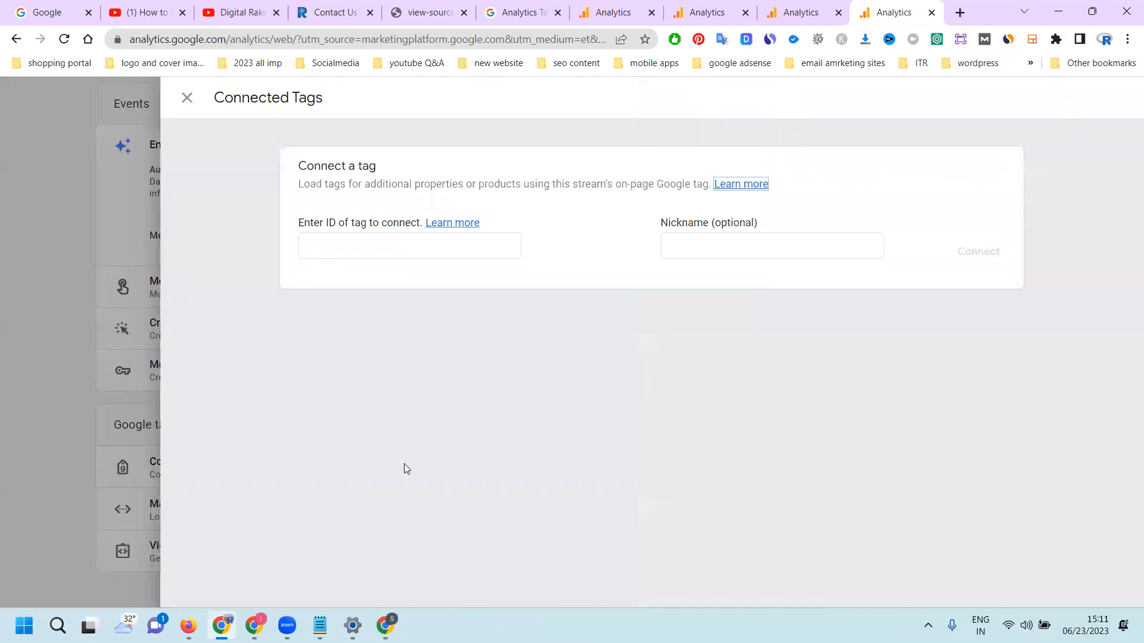
{"action": "left_click", "coordinate": [187, 99]}
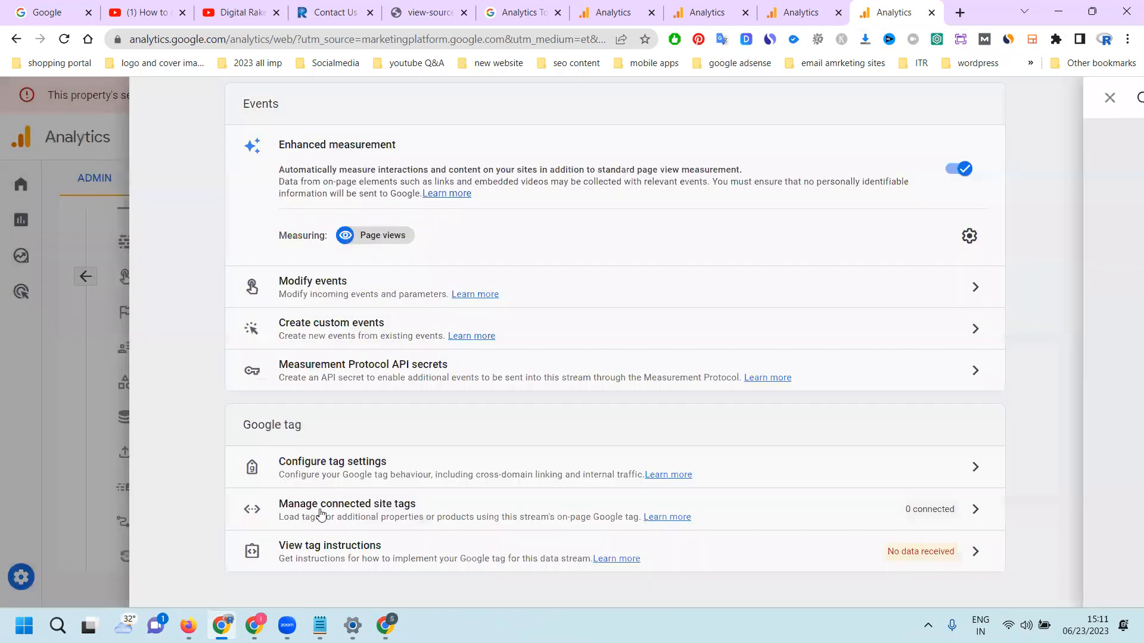
Open the tag instructions of the web stream and copy the Google tag code for manual installation
{"action": "left_click", "coordinate": [373, 546]}
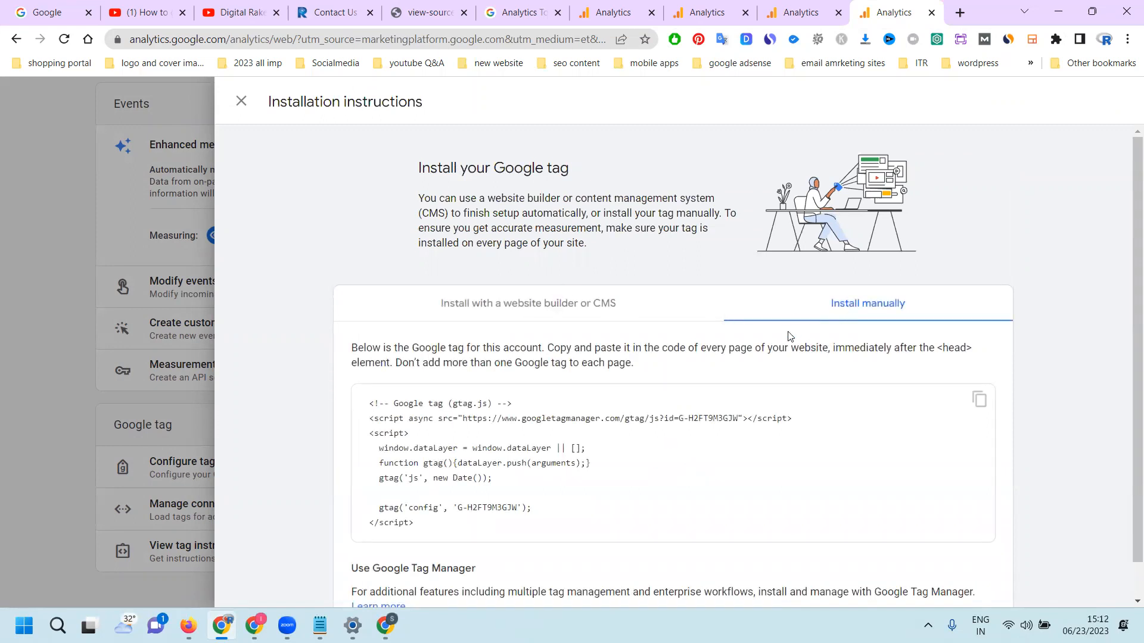
{"action": "scroll", "coordinate": [774, 344], "scroll_direction": "down", "scroll_amount": 1}
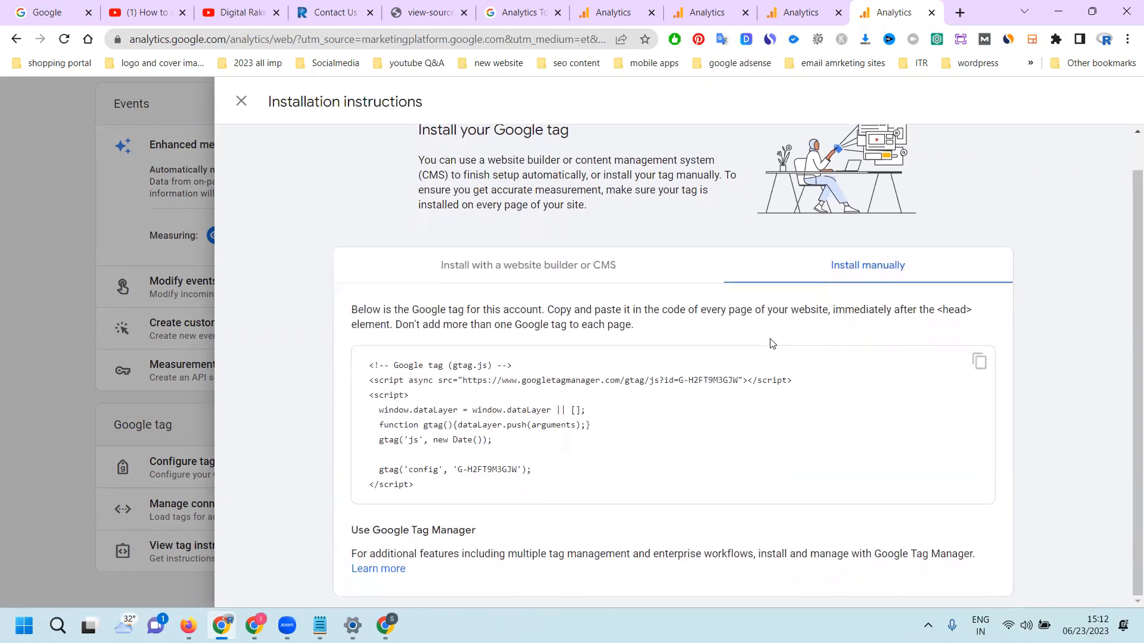
{"action": "left_click", "coordinate": [981, 364]}
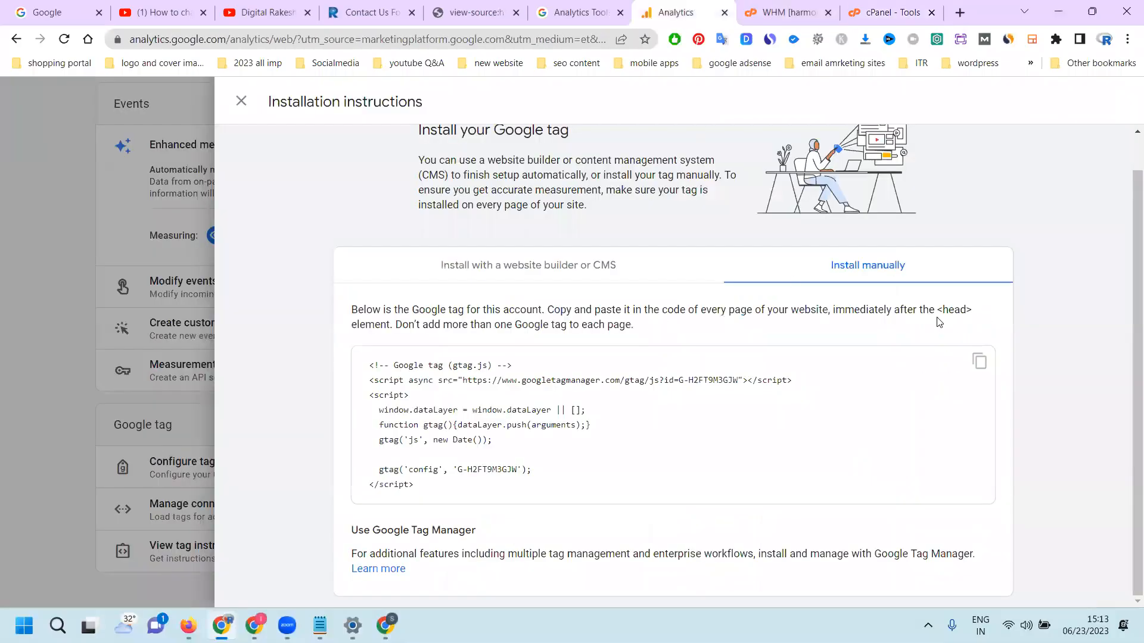
{"action": "left_click", "coordinate": [980, 360]}
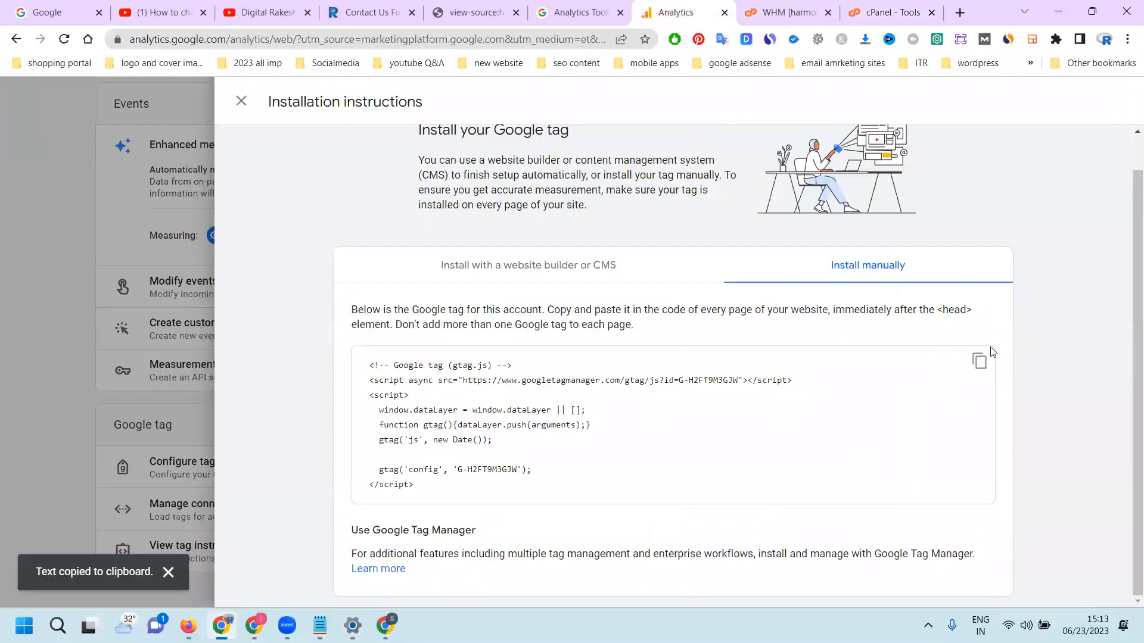
Switch to cPanel's File Manager and open head.php from public_html/application/views/includes for editing
{"action": "left_click", "coordinate": [887, 12]}
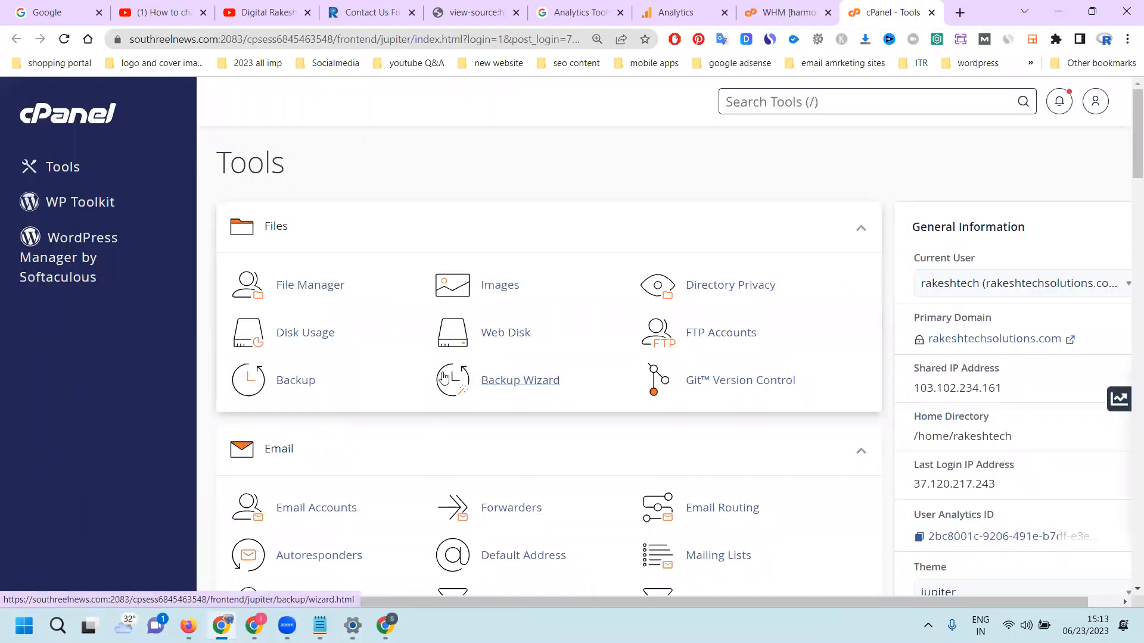
{"action": "left_click", "coordinate": [324, 290]}
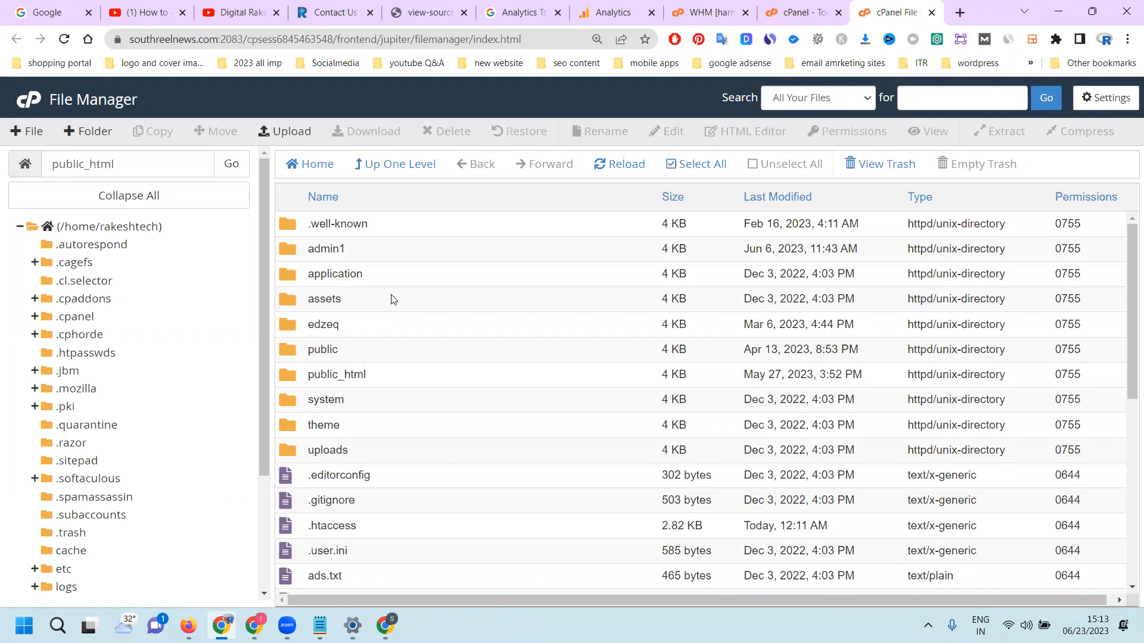
{"action": "double_click", "coordinate": [392, 274]}
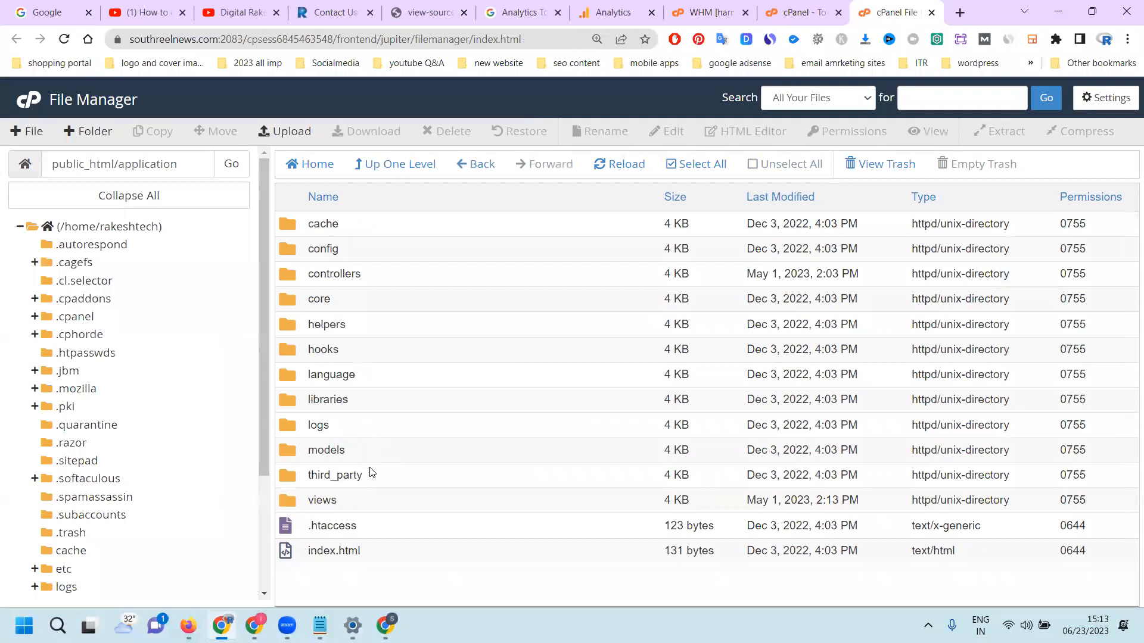
{"action": "double_click", "coordinate": [354, 503]}
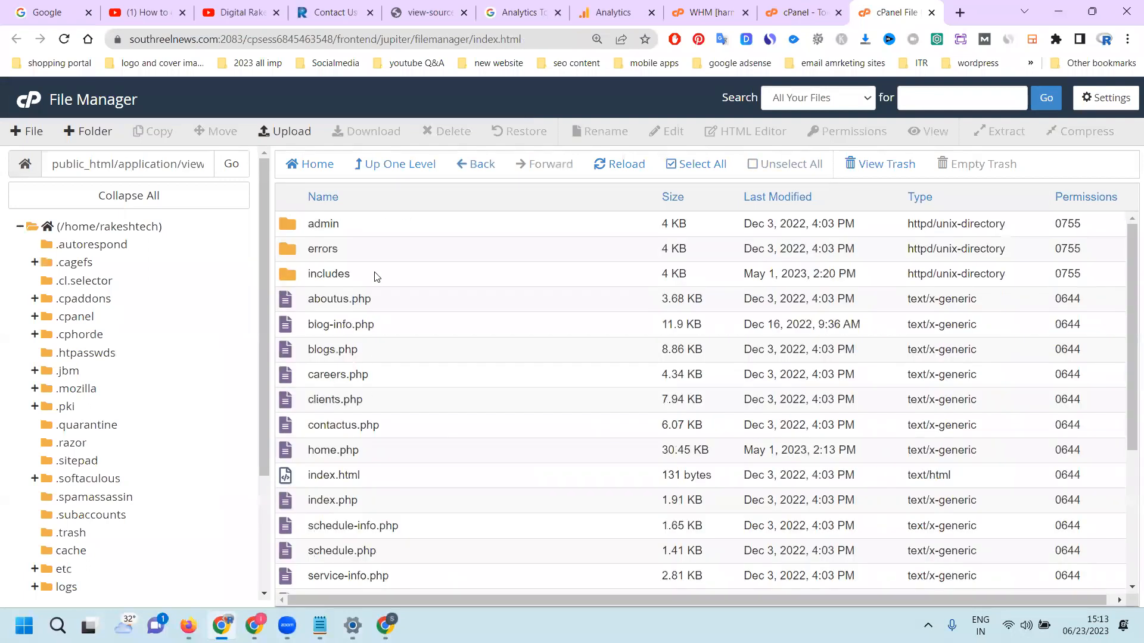
{"action": "double_click", "coordinate": [376, 275]}
{"action": "right_click", "coordinate": [314, 250]}
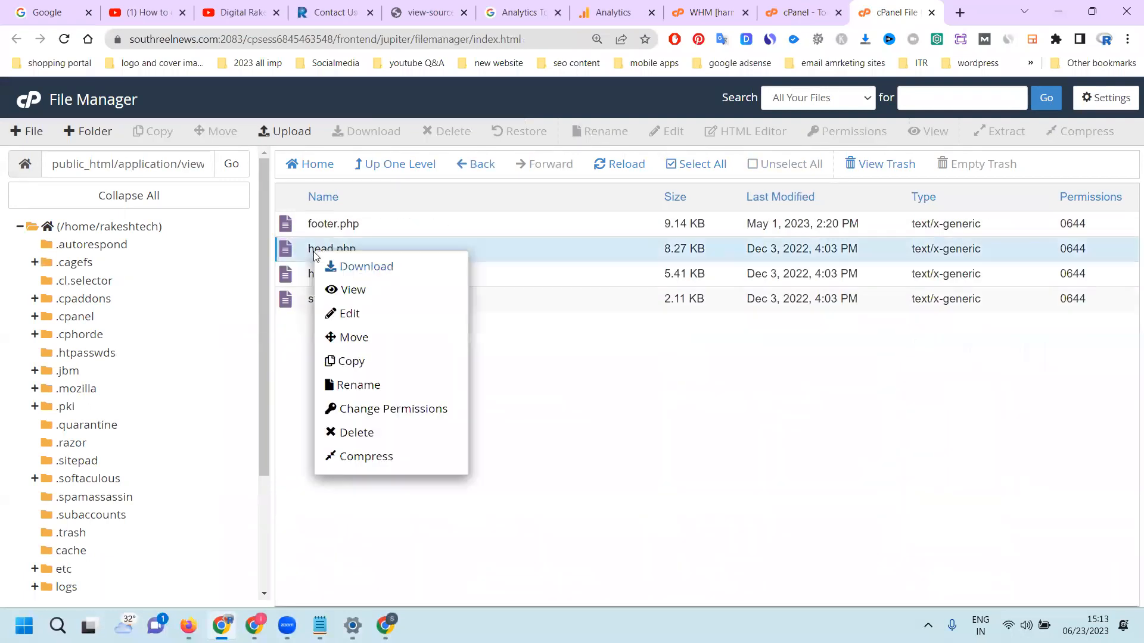
{"action": "left_click", "coordinate": [337, 315]}
{"action": "left_click", "coordinate": [719, 468]}
Set the ratingCount in the aggregateRating section of head.php's schema markup to 3050
{"action": "scroll", "coordinate": [274, 298], "scroll_direction": "down", "scroll_amount": 7}
{"action": "scroll", "coordinate": [248, 317], "scroll_direction": "down", "scroll_amount": 7}
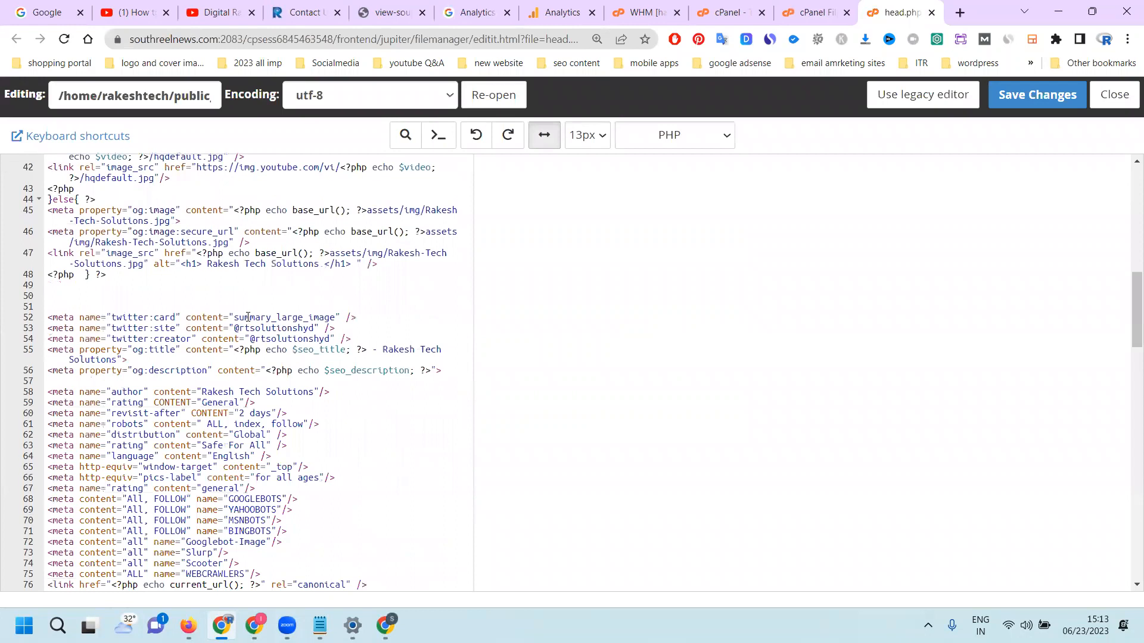
{"action": "scroll", "coordinate": [244, 322], "scroll_direction": "down", "scroll_amount": 2}
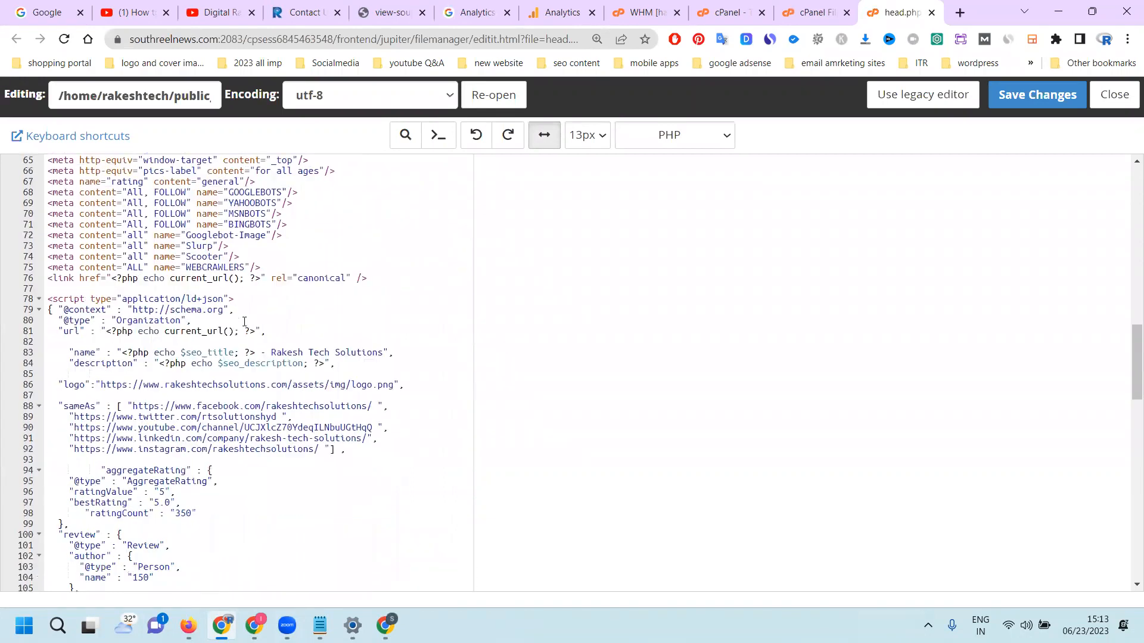
{"action": "scroll", "coordinate": [242, 337], "scroll_direction": "down", "scroll_amount": 3}
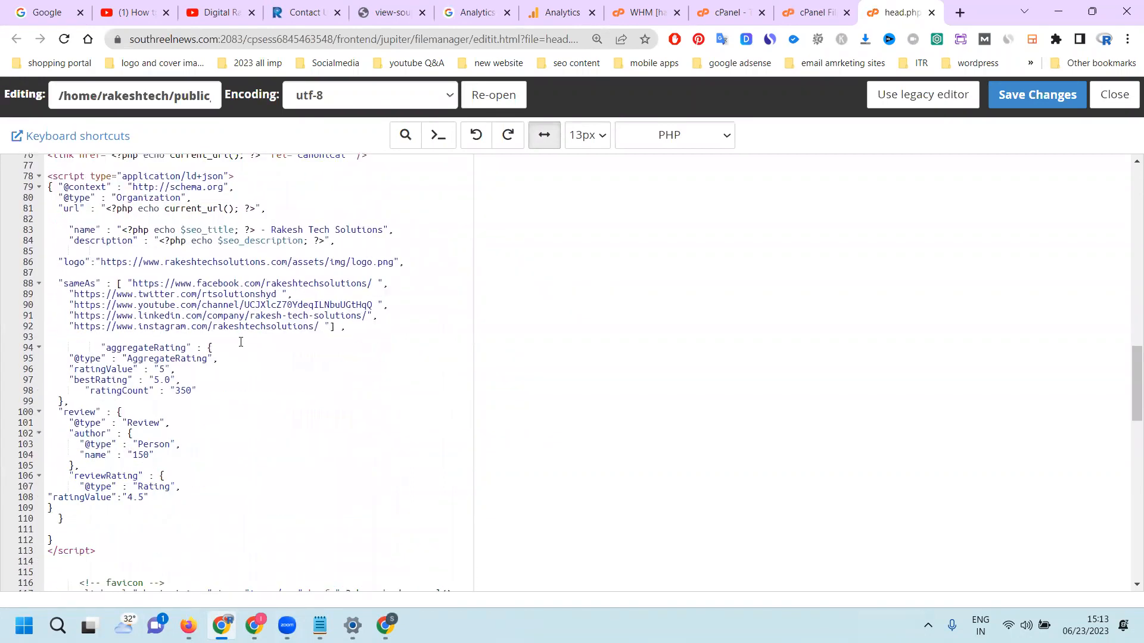
{"action": "left_click", "coordinate": [182, 393]}
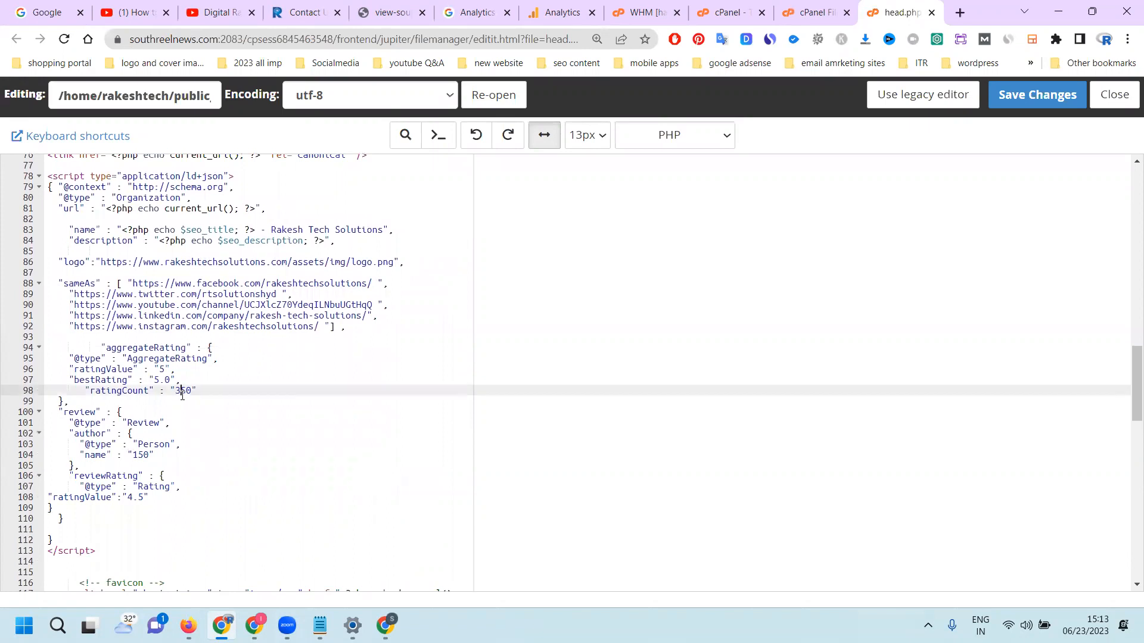
{"action": "type", "text": "0"}
Copy the Google tag code from the Analytics installation instructions and paste it below the Google Tag Manager block in head.php, on line 158
{"action": "scroll", "coordinate": [191, 412], "scroll_direction": "down", "scroll_amount": 1}
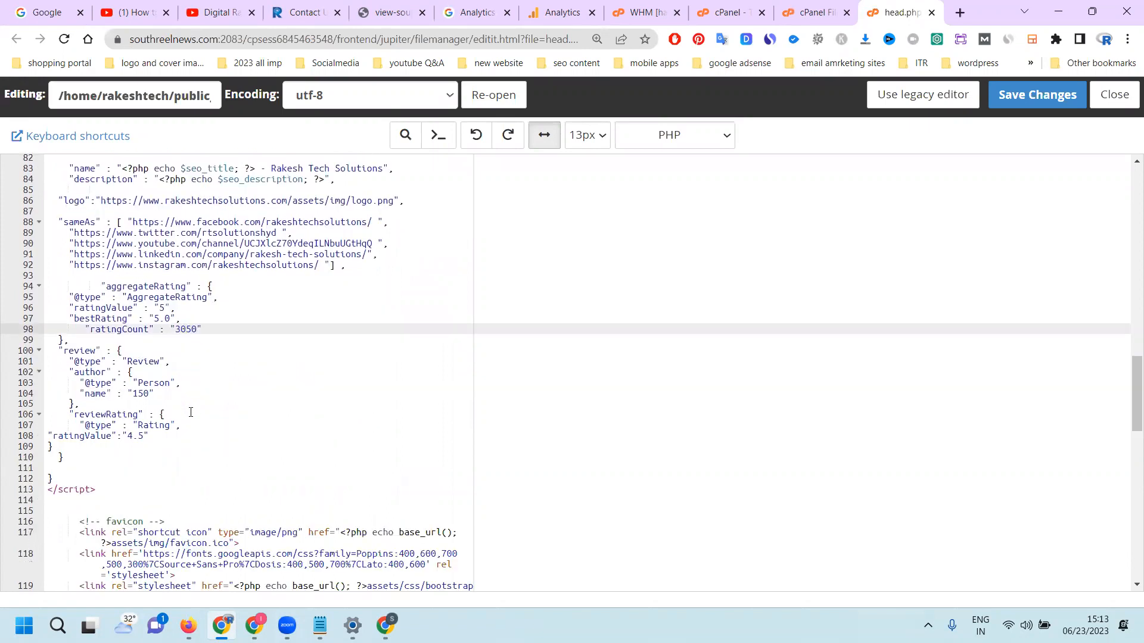
{"action": "scroll", "coordinate": [191, 412], "scroll_direction": "down", "scroll_amount": 14}
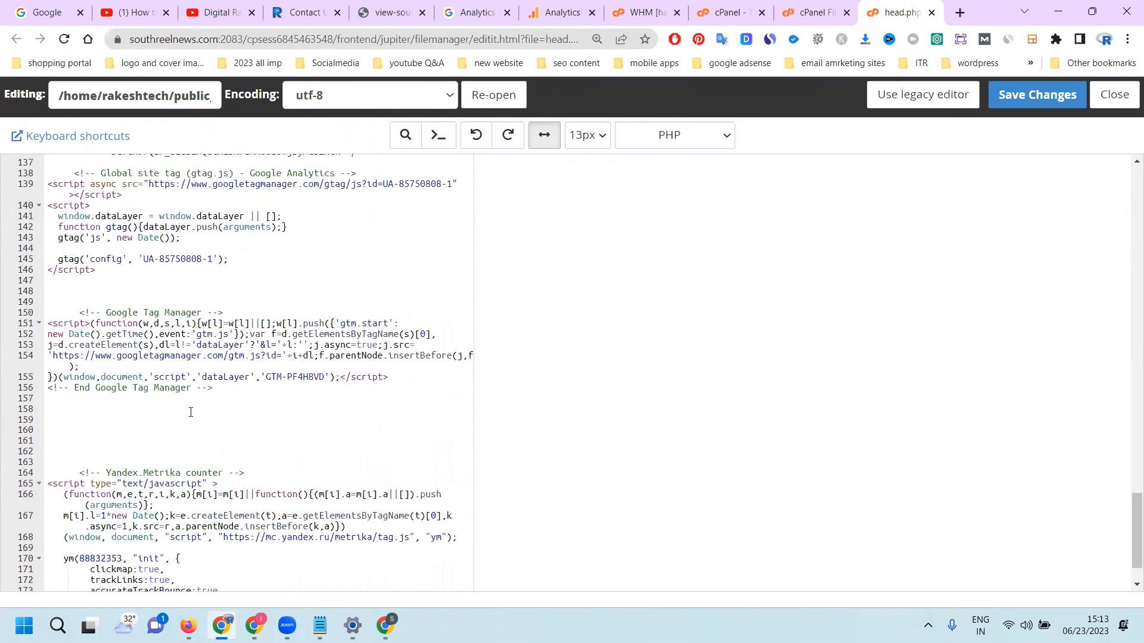
{"action": "scroll", "coordinate": [190, 413], "scroll_direction": "up", "scroll_amount": 2}
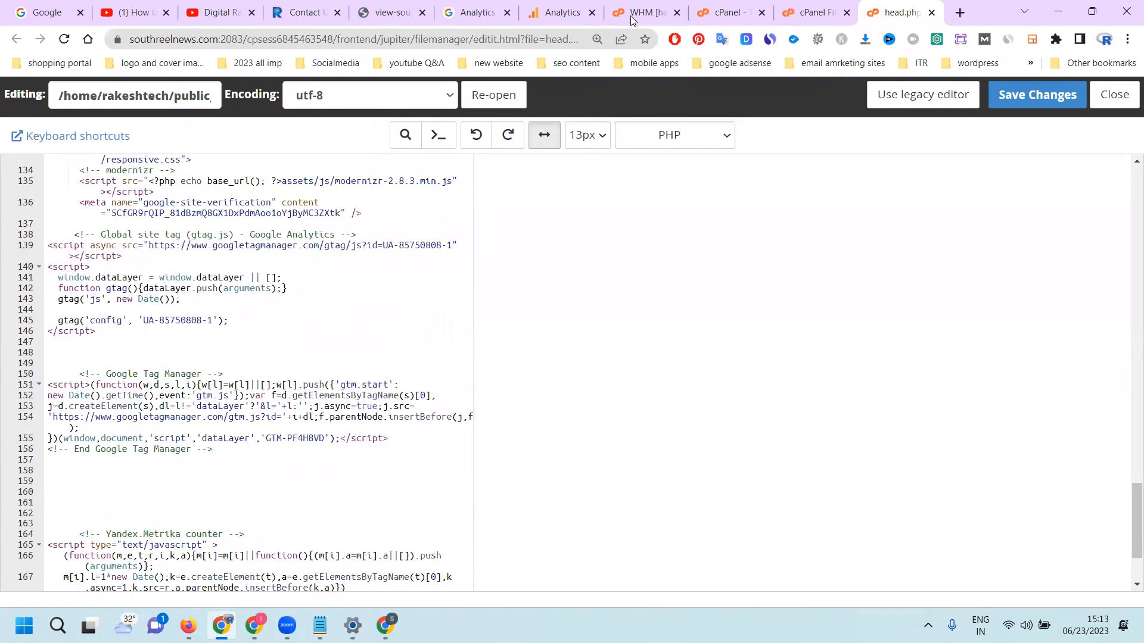
{"action": "left_click", "coordinate": [563, 7]}
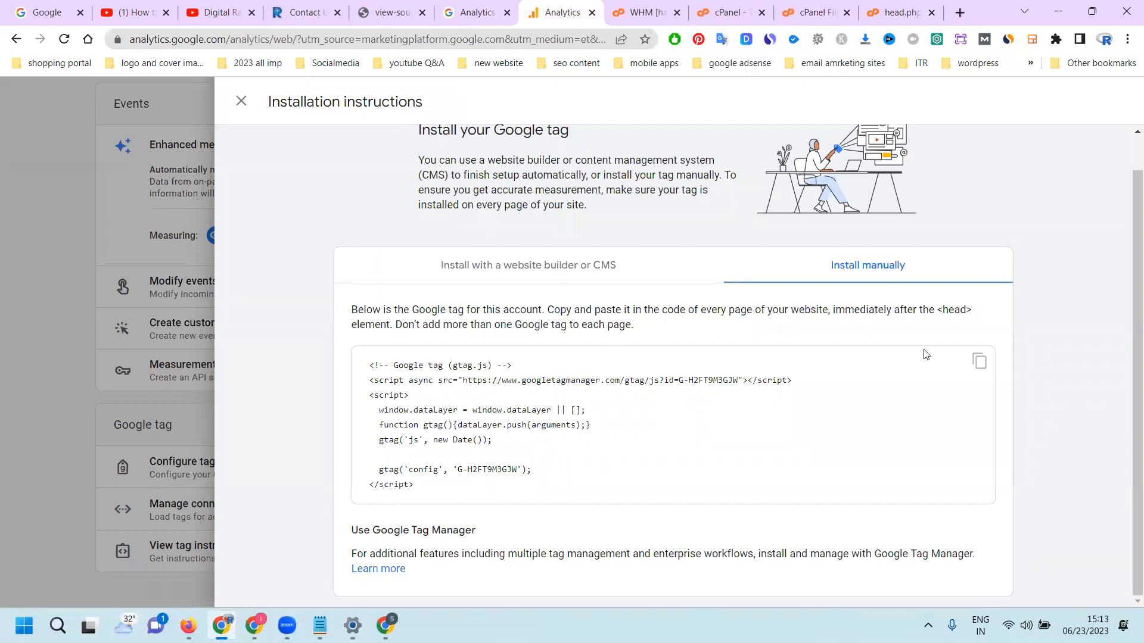
{"action": "left_click", "coordinate": [971, 365]}
{"action": "left_click", "coordinate": [888, 11]}
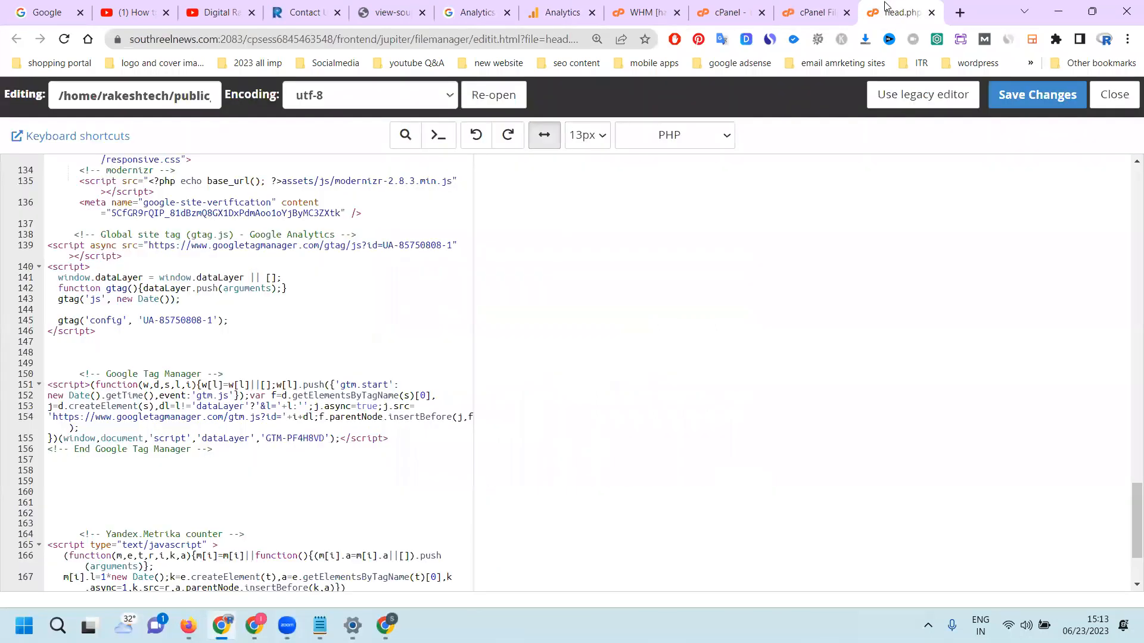
{"action": "left_click", "coordinate": [77, 473]}
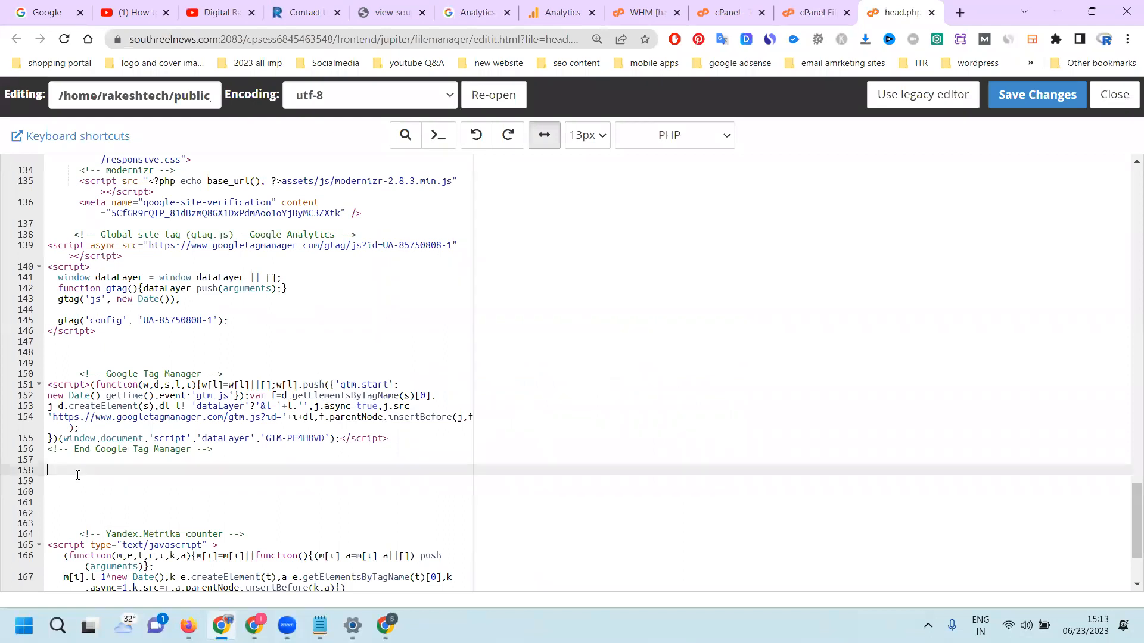
{"action": "key", "text": "ctrl+v"}
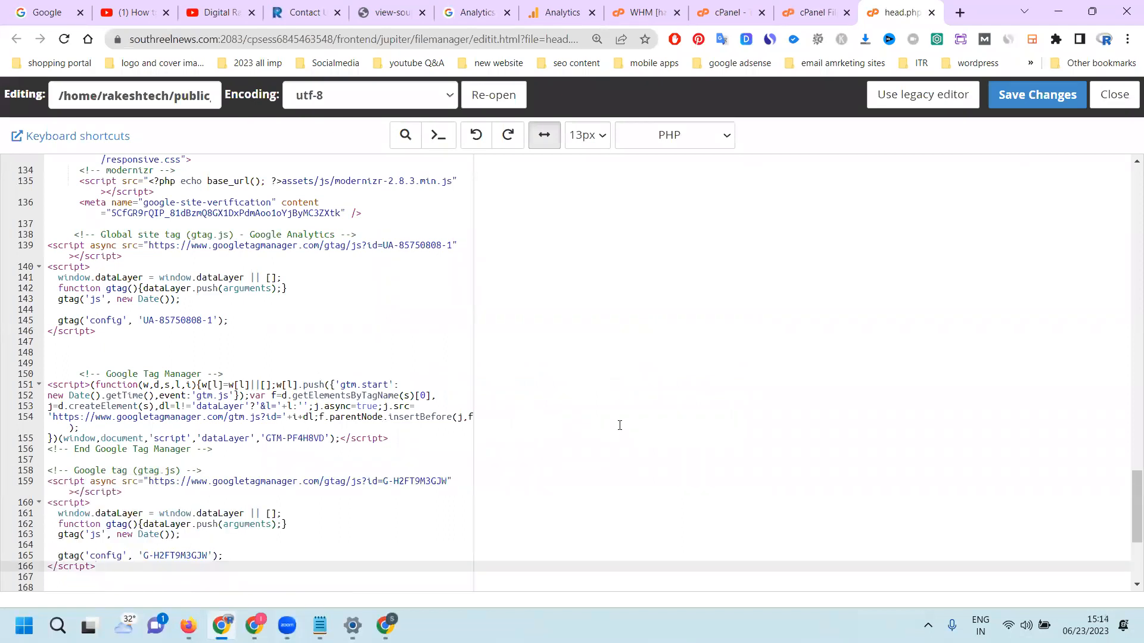
Save head.php with the tag's ID H2FT9M3GJW copied, and search the reloaded Contact Us page source for that ID
{"action": "double_click", "coordinate": [207, 555]}
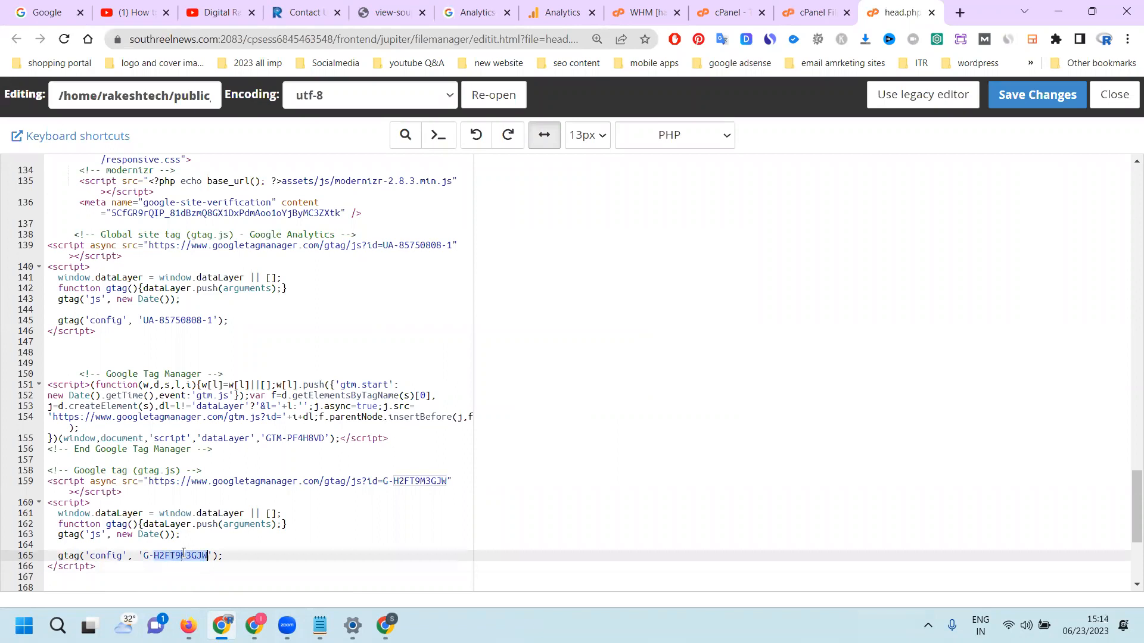
{"action": "left_click", "coordinate": [1035, 108]}
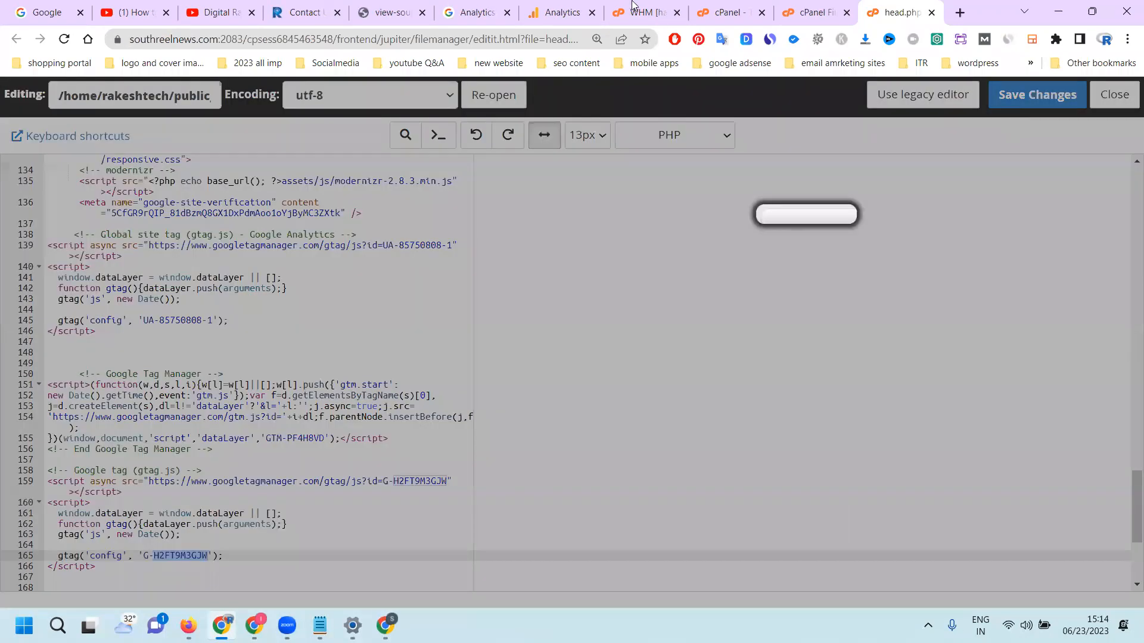
{"action": "left_click", "coordinate": [571, 7]}
{"action": "key", "text": "ctrl+f"}
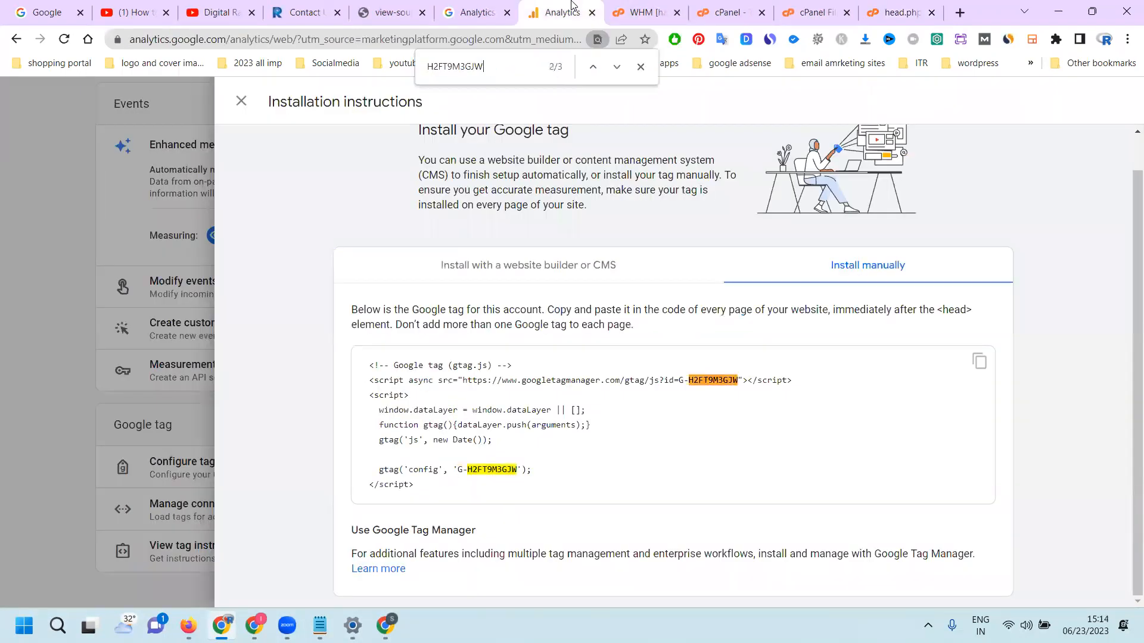
{"action": "left_click", "coordinate": [391, 12]}
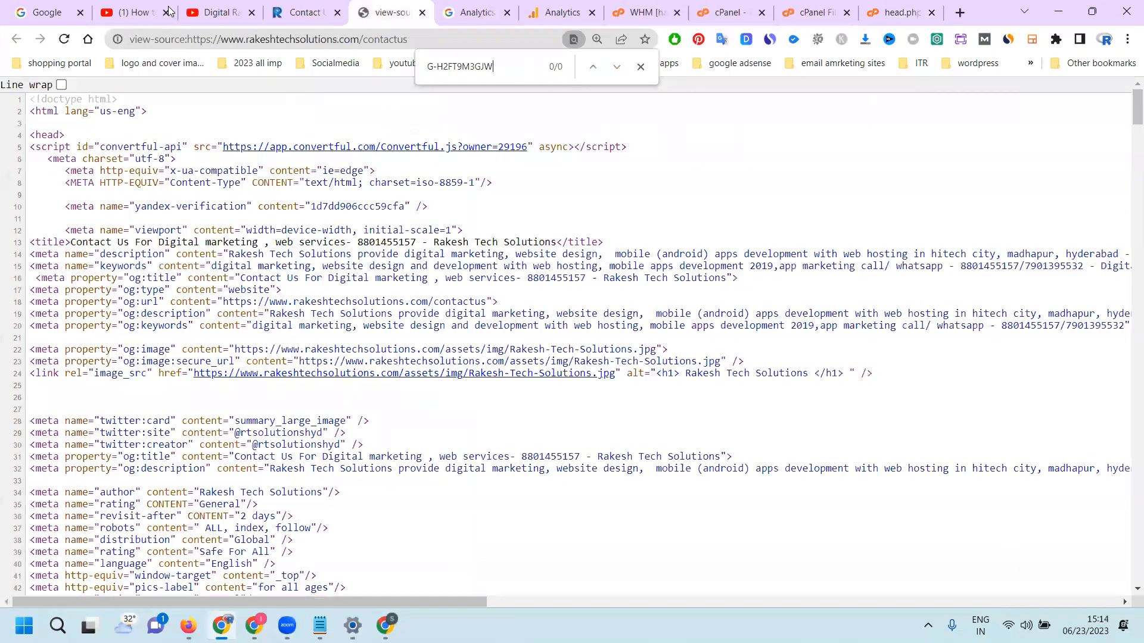
{"action": "left_click", "coordinate": [63, 40]}
{"action": "key", "text": "ctrl+f"}
{"action": "key", "text": "ctrl+v"}
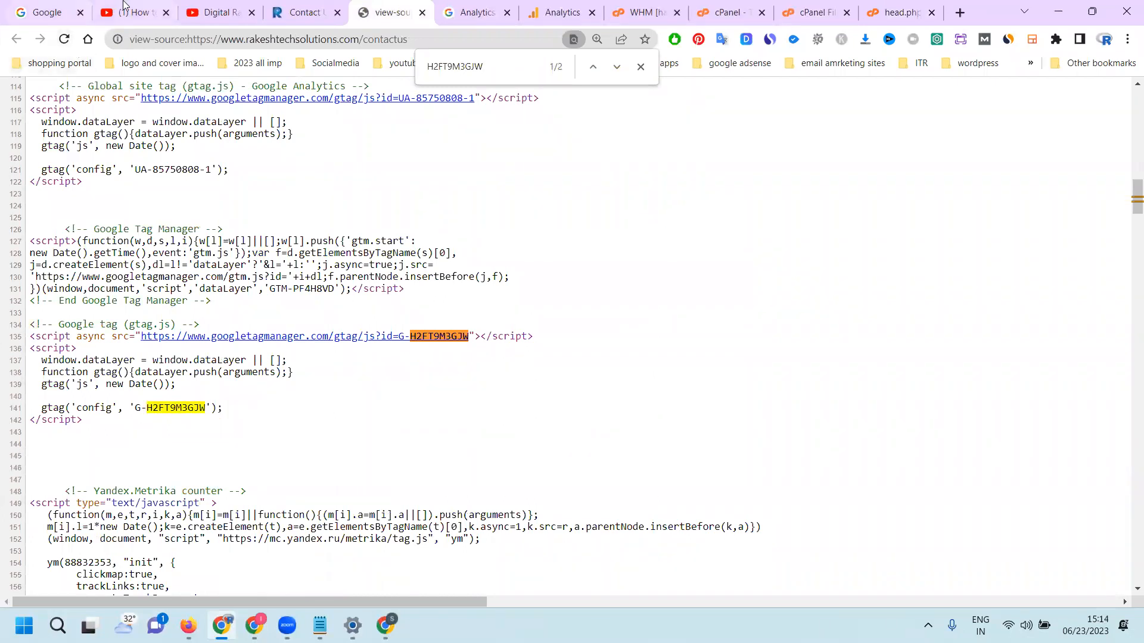
Open the website's home page and search its source code for the copied ID H2FT9M3GJW
{"action": "left_click", "coordinate": [316, 14]}
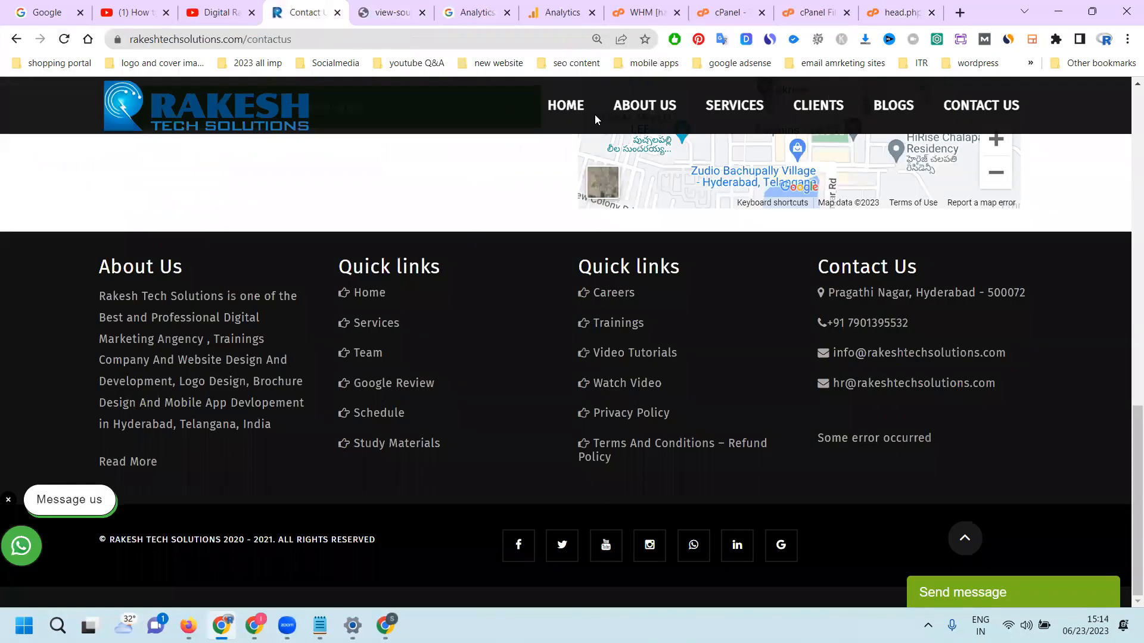
{"action": "left_click", "coordinate": [573, 110]}
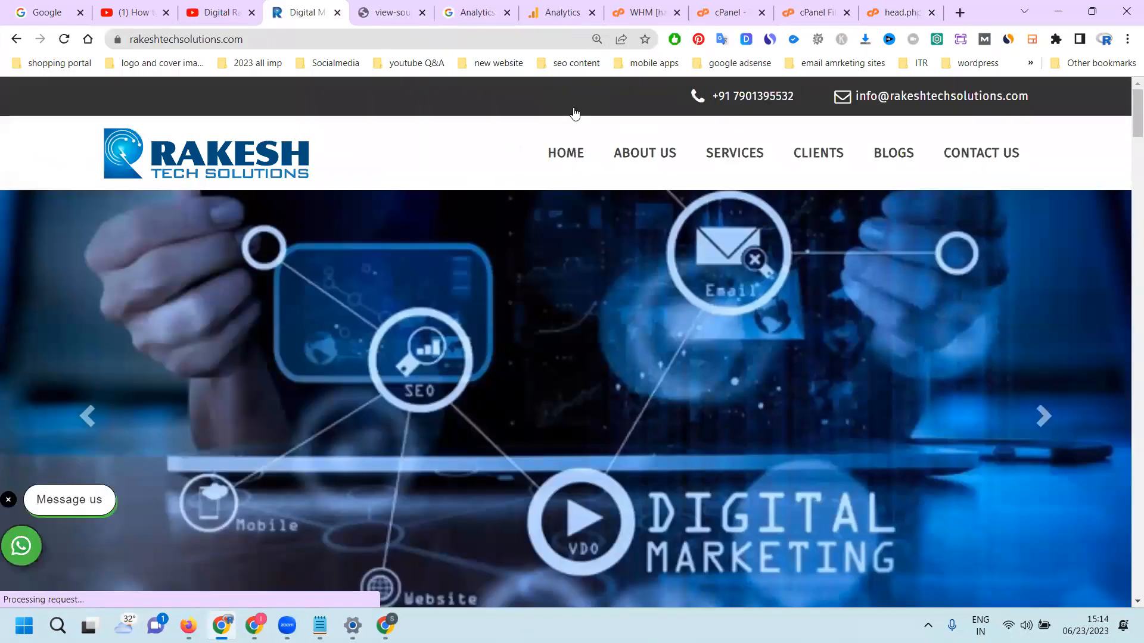
{"action": "key", "text": "ctrl+u"}
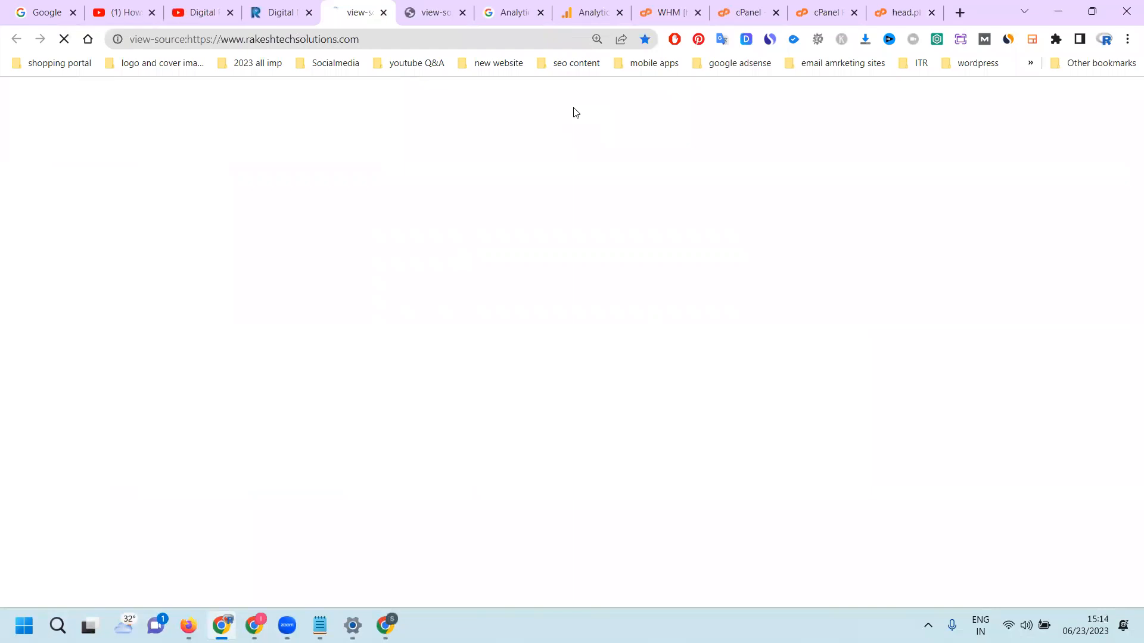
{"action": "key", "text": "ctrl+f"}
{"action": "key", "text": "ctrl+v"}
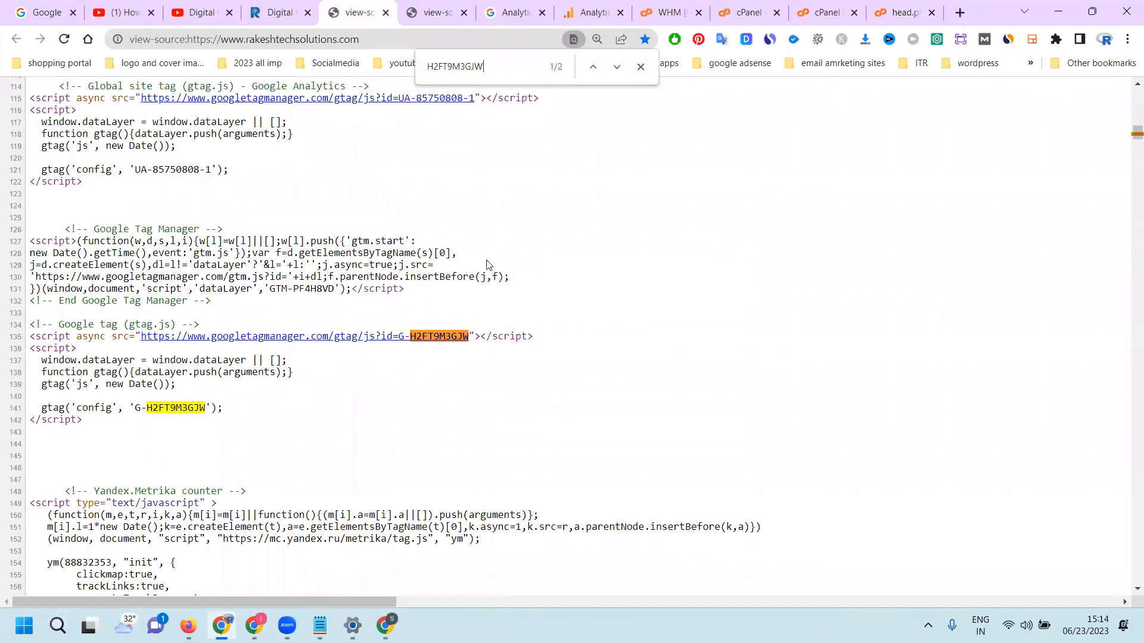
Switch back to Google Analytics and close the installation instructions and the web stream details
{"action": "left_click", "coordinate": [581, 20]}
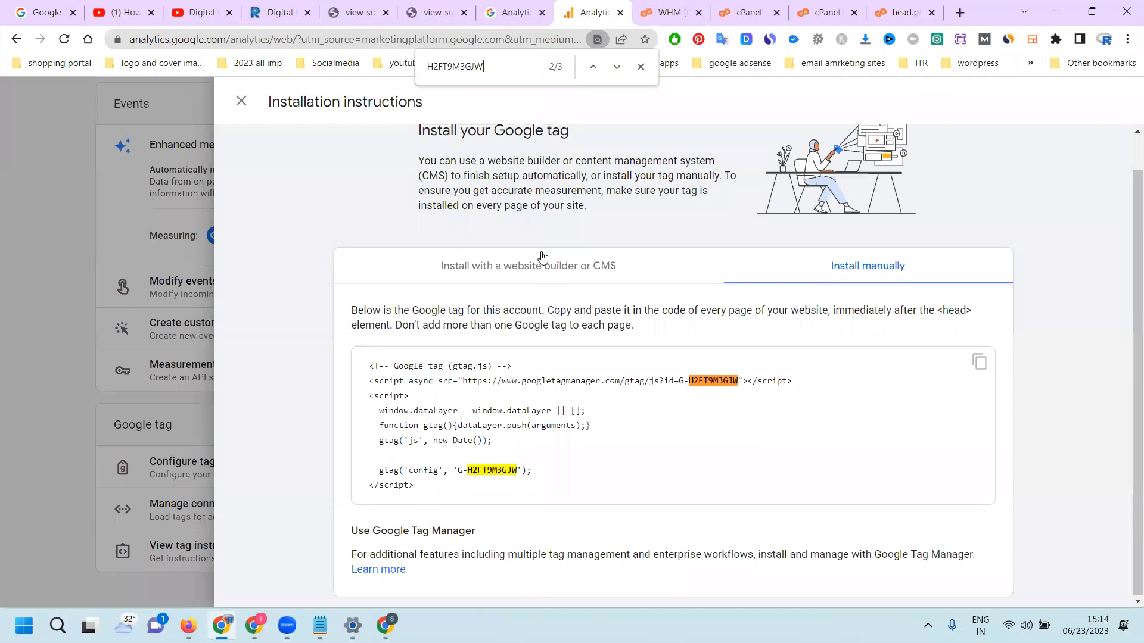
{"action": "scroll", "coordinate": [350, 150], "scroll_direction": "up", "scroll_amount": 1}
{"action": "left_click", "coordinate": [241, 102]}
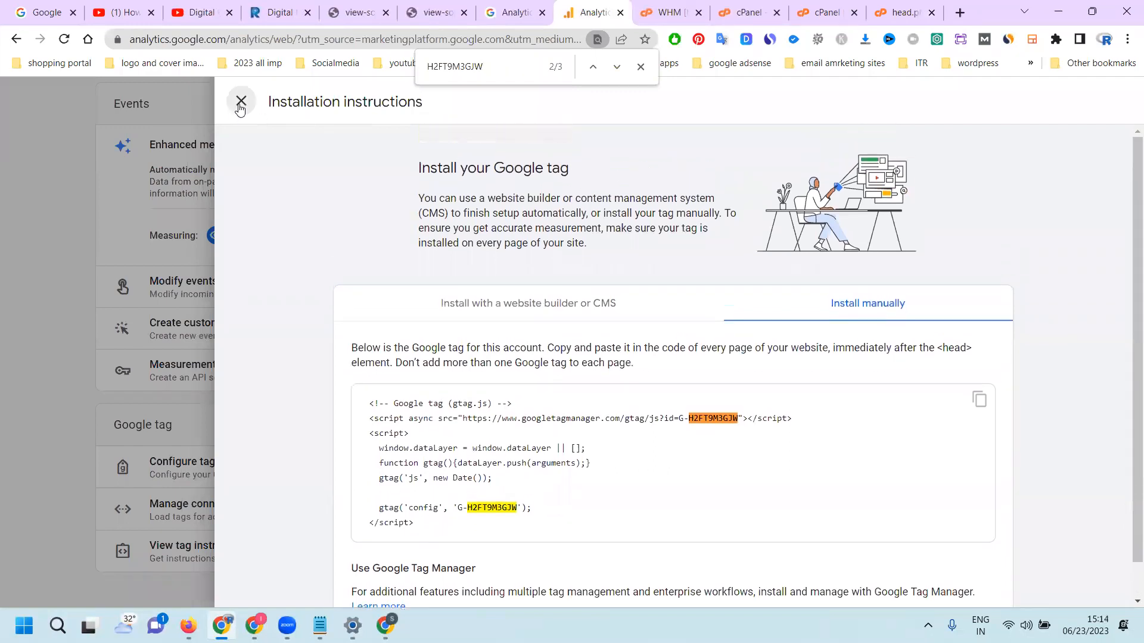
{"action": "scroll", "coordinate": [209, 176], "scroll_direction": "up", "scroll_amount": 3}
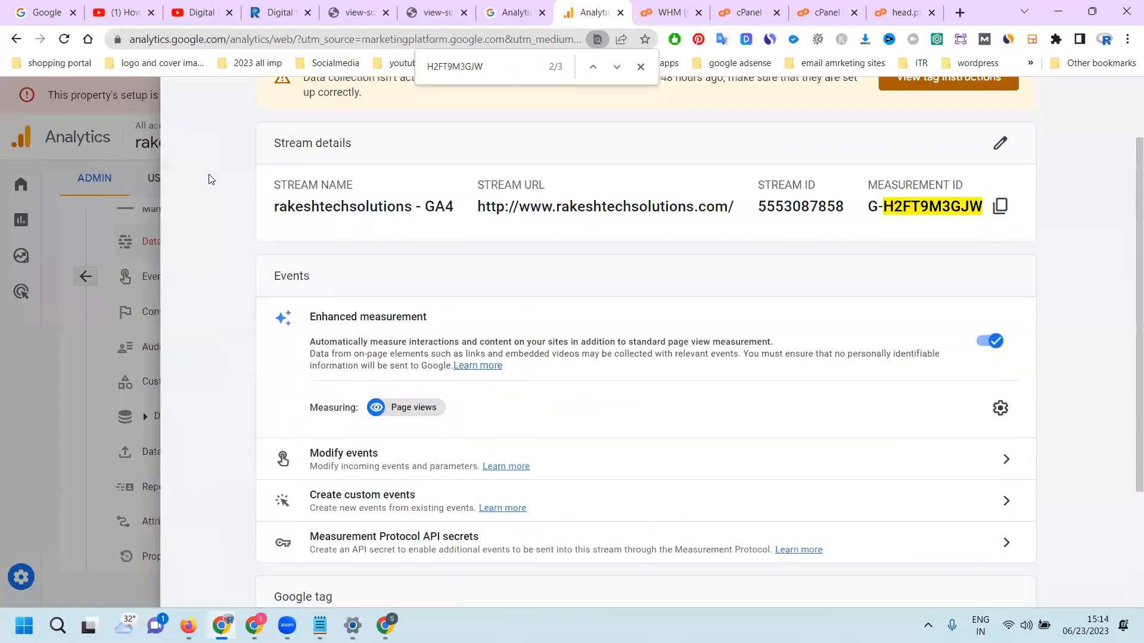
{"action": "left_click", "coordinate": [189, 101]}
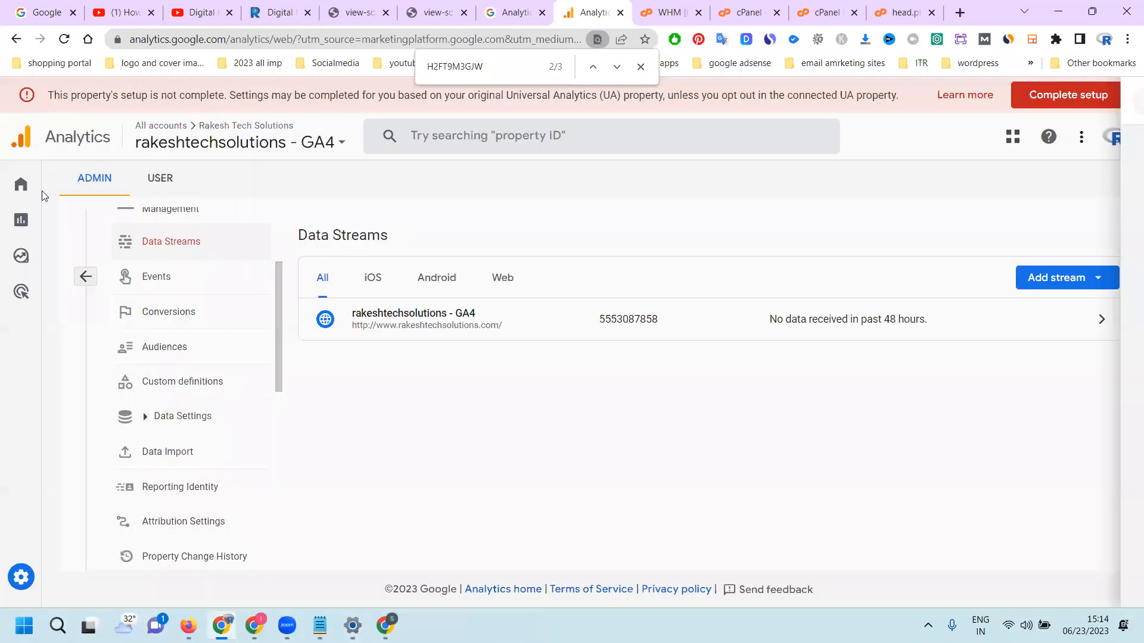
Open the Real-time report of the GA4 property and look through its user and page view cards
{"action": "left_click", "coordinate": [37, 225]}
{"action": "left_click", "coordinate": [34, 225]}
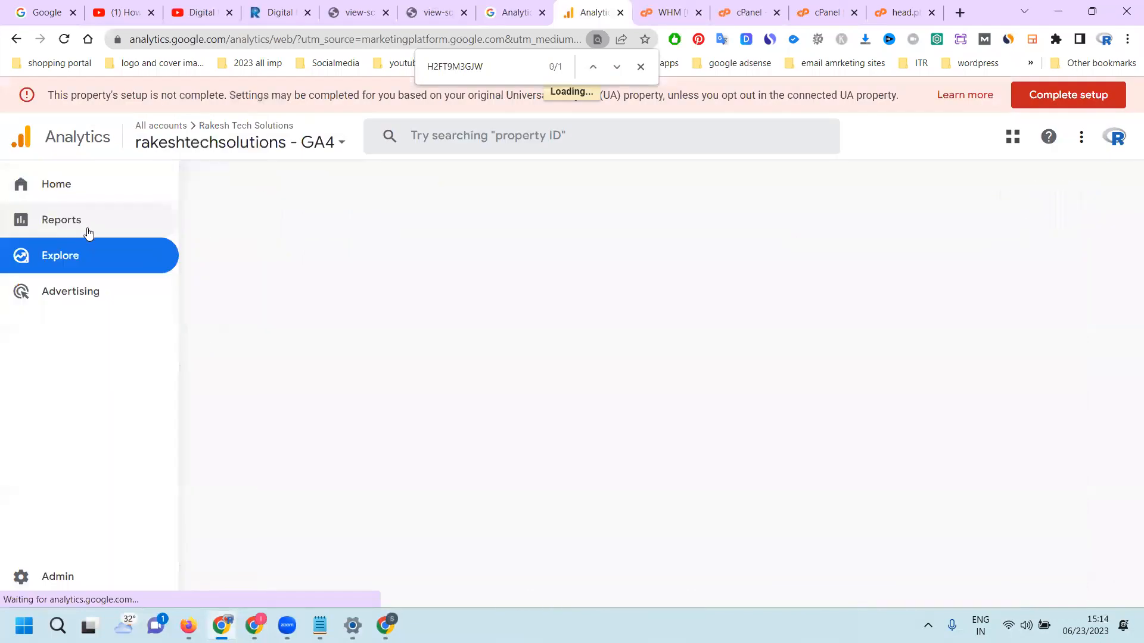
{"action": "left_click", "coordinate": [29, 223]}
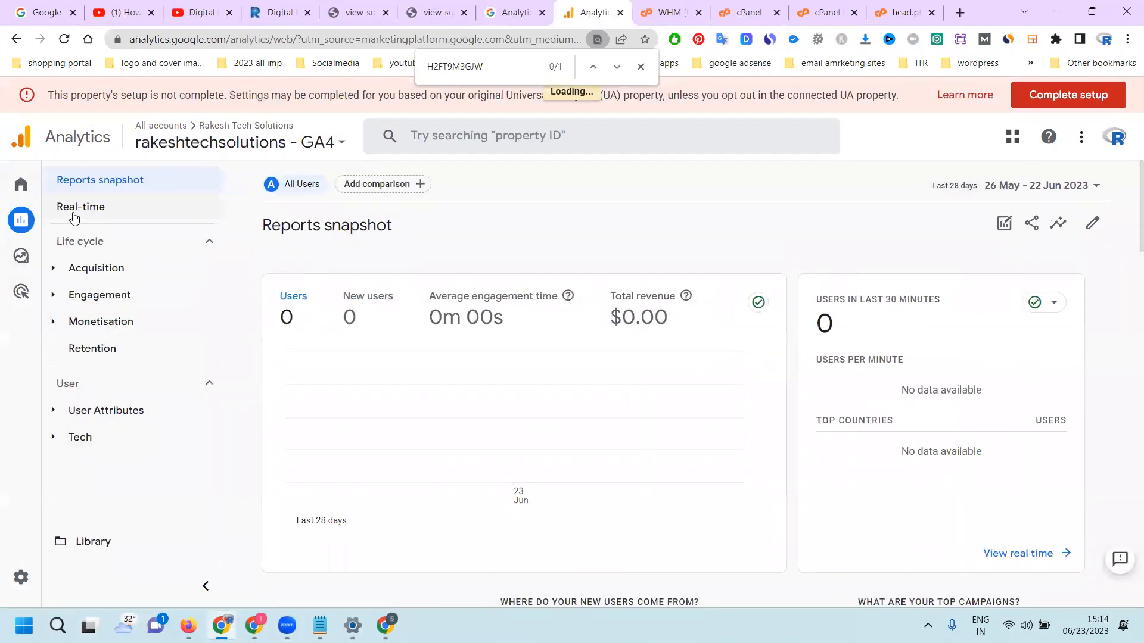
{"action": "left_click", "coordinate": [79, 207]}
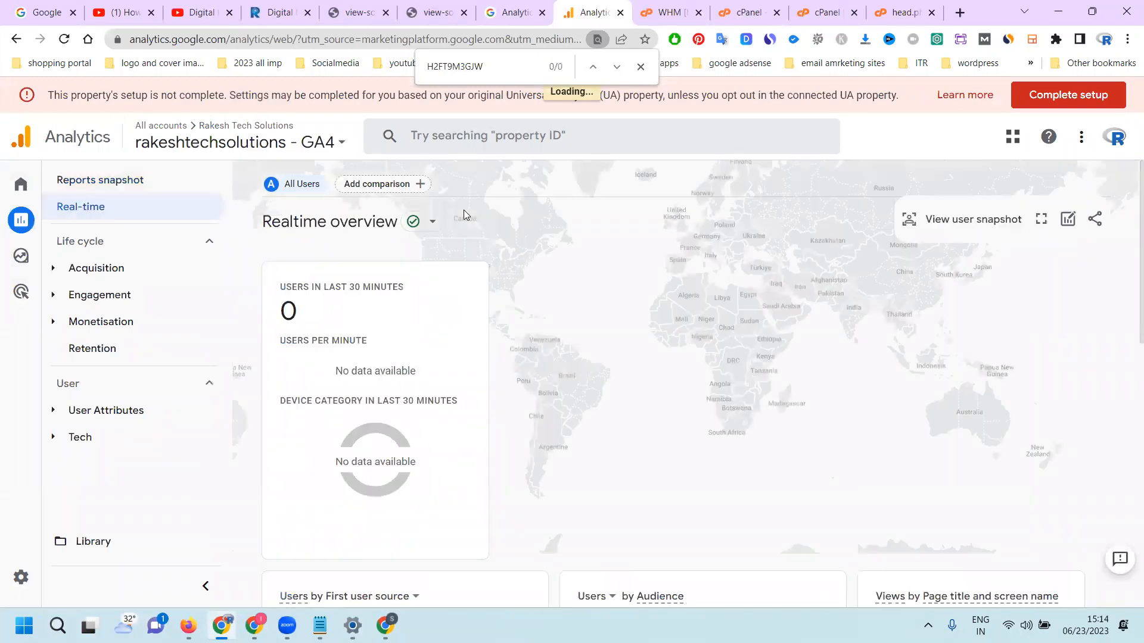
{"action": "scroll", "coordinate": [440, 257], "scroll_direction": "down", "scroll_amount": 2}
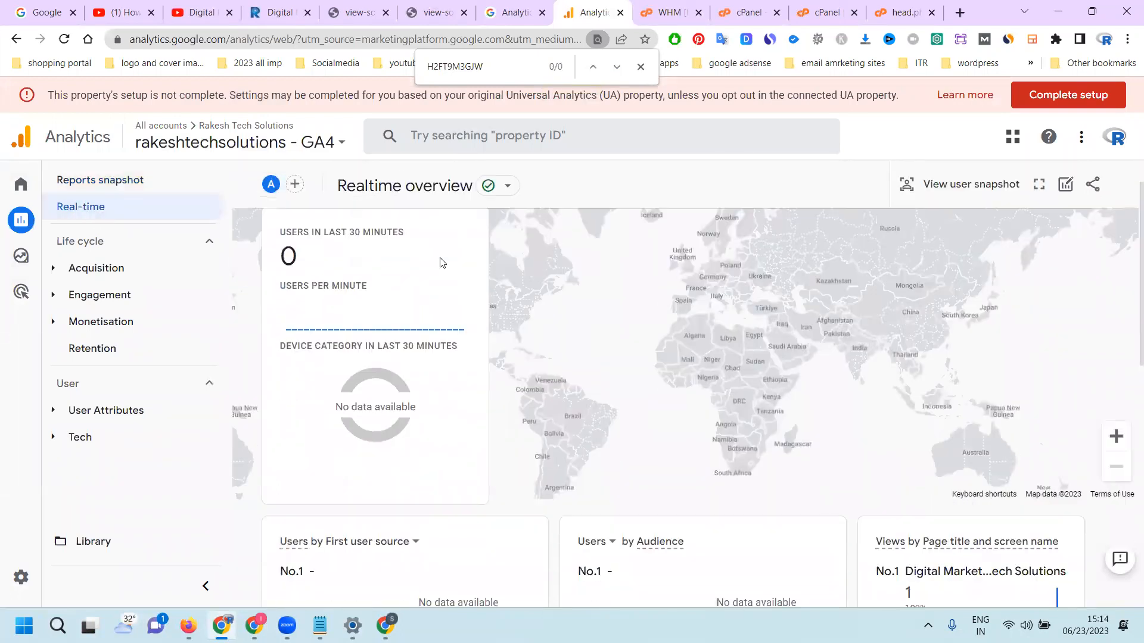
{"action": "scroll", "coordinate": [422, 287], "scroll_direction": "down", "scroll_amount": 2}
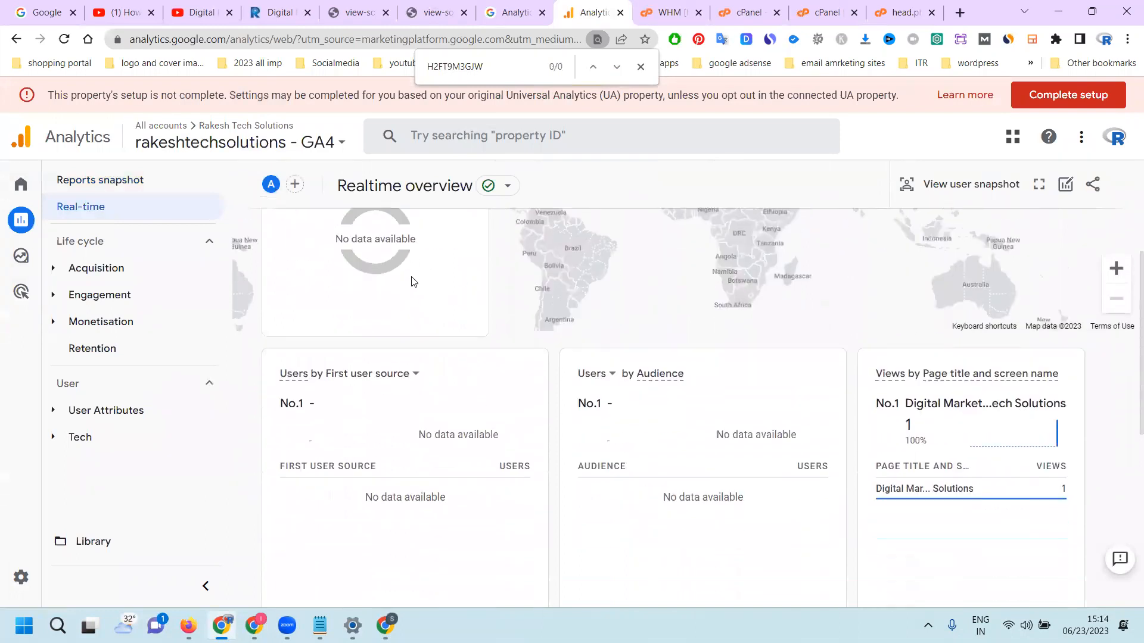
Look up the Universal Analytics and GA4 versions of rakeshtechsolutions in the property list, and return to the GA4 property
{"action": "left_click", "coordinate": [311, 141]}
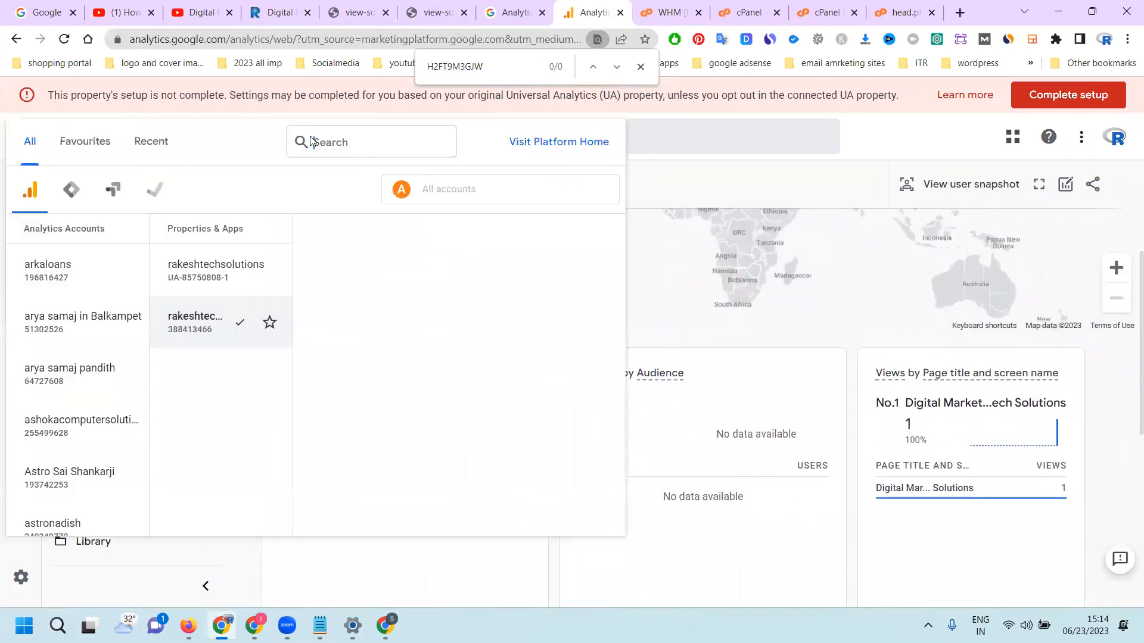
{"action": "left_click", "coordinate": [204, 275]}
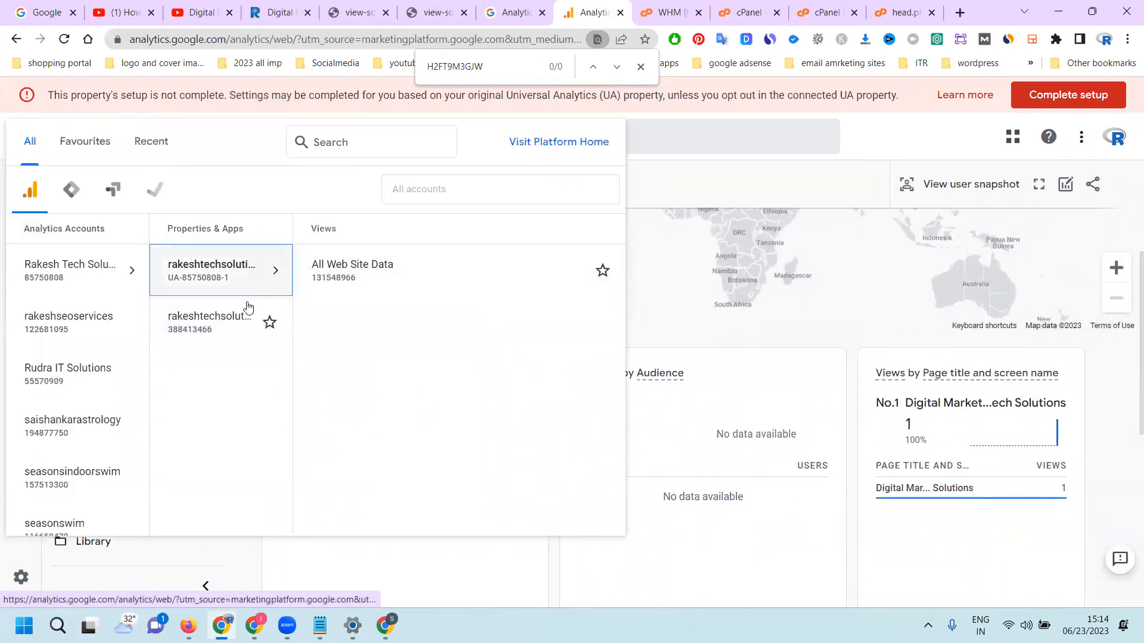
{"action": "mouse_move", "coordinate": [203, 335]}
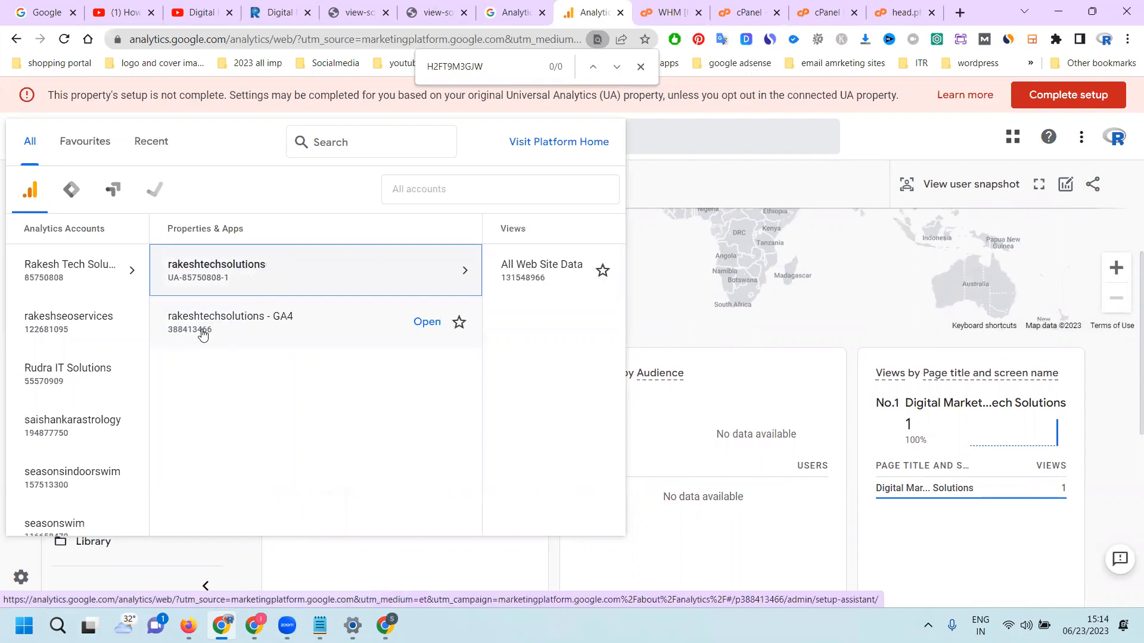
{"action": "left_click", "coordinate": [203, 335]}
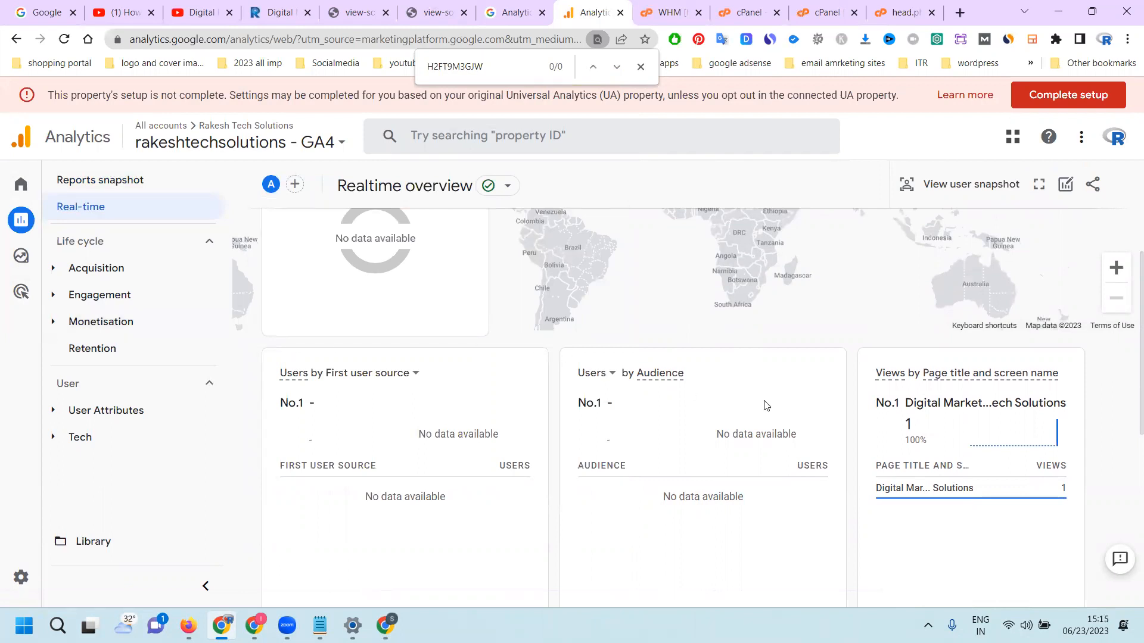
Examine the Views by Page title and screen name card of the real-time report, and switch to the website's home page
{"action": "double_click", "coordinate": [908, 424]}
{"action": "mouse_move", "coordinate": [913, 487]}
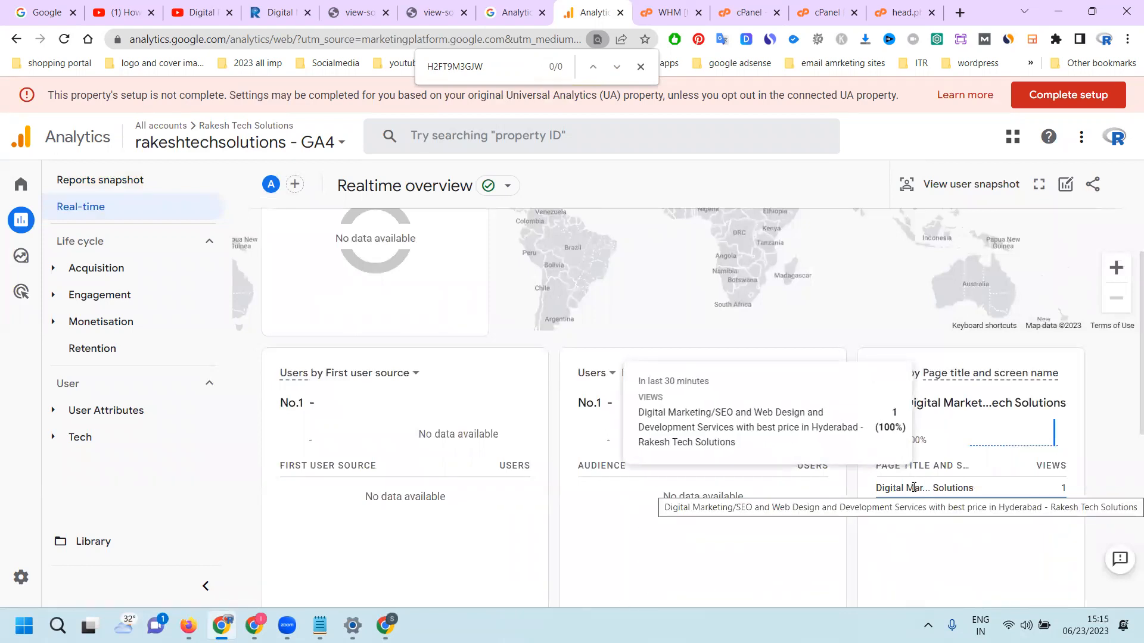
{"action": "left_click", "coordinate": [279, 12]}
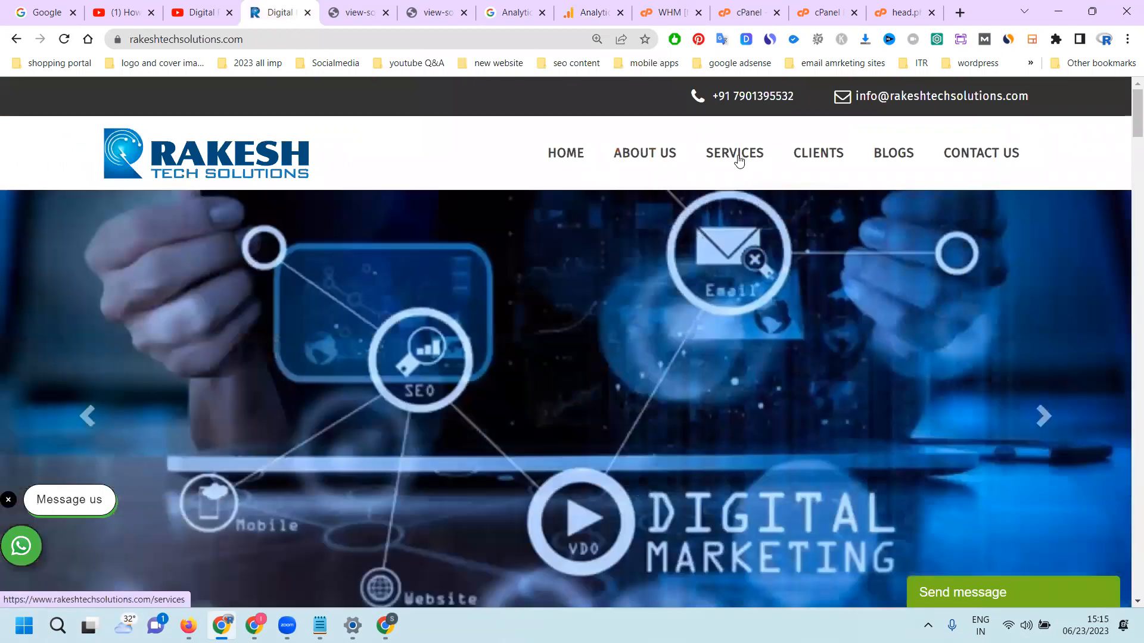
Visit the website's Services and Clients pages to generate page views, and switch back to the real-time report in Google Analytics
{"action": "left_click", "coordinate": [737, 159]}
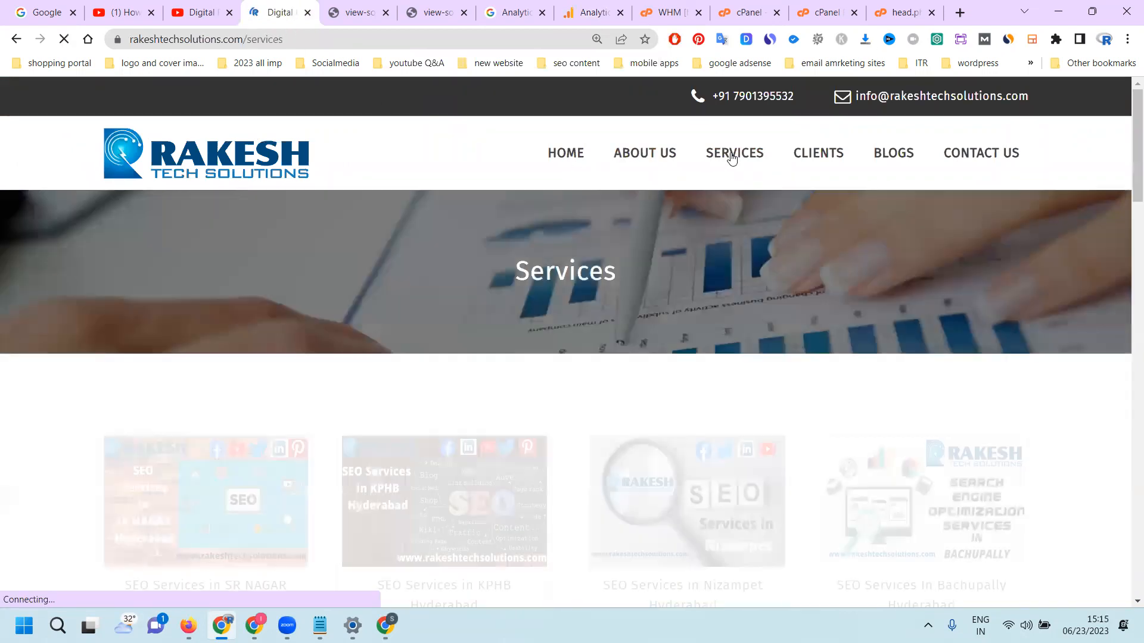
{"action": "left_click", "coordinate": [825, 167]}
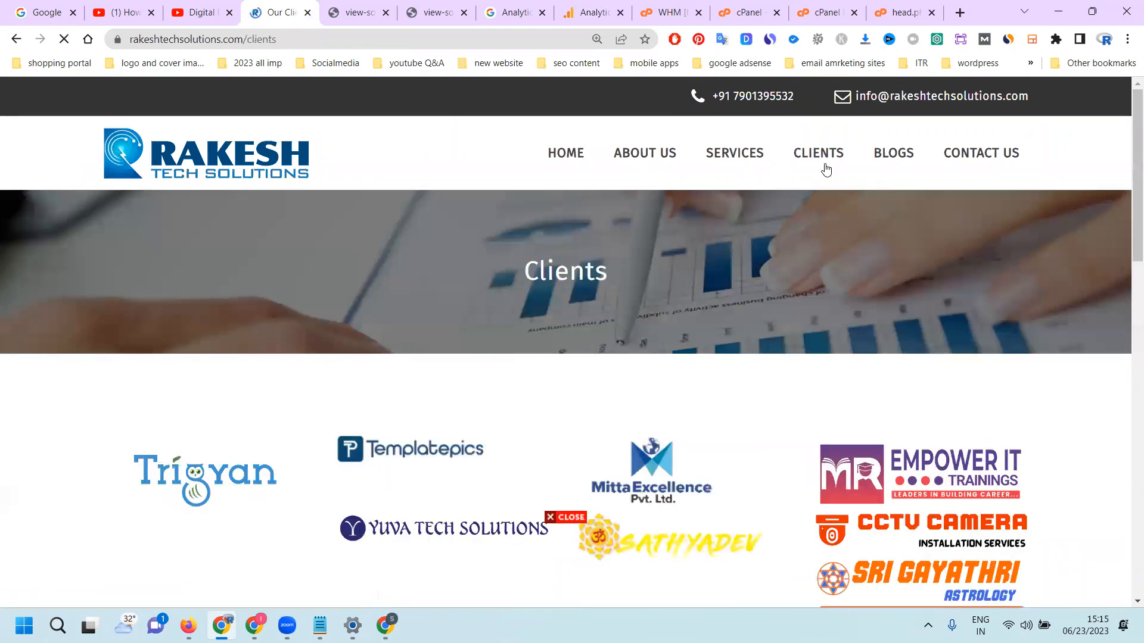
{"action": "left_click", "coordinate": [599, 7]}
{"action": "mouse_move", "coordinate": [910, 492]}
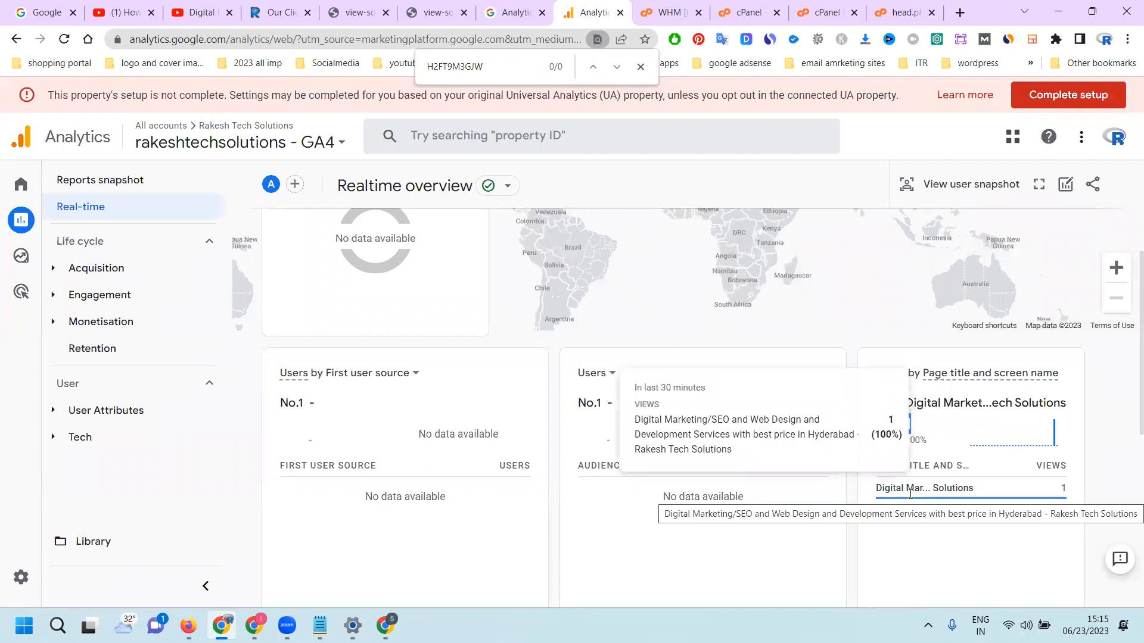
Reload the real-time report and examine its location map, audience, page title and event count cards
{"action": "left_click", "coordinate": [64, 40]}
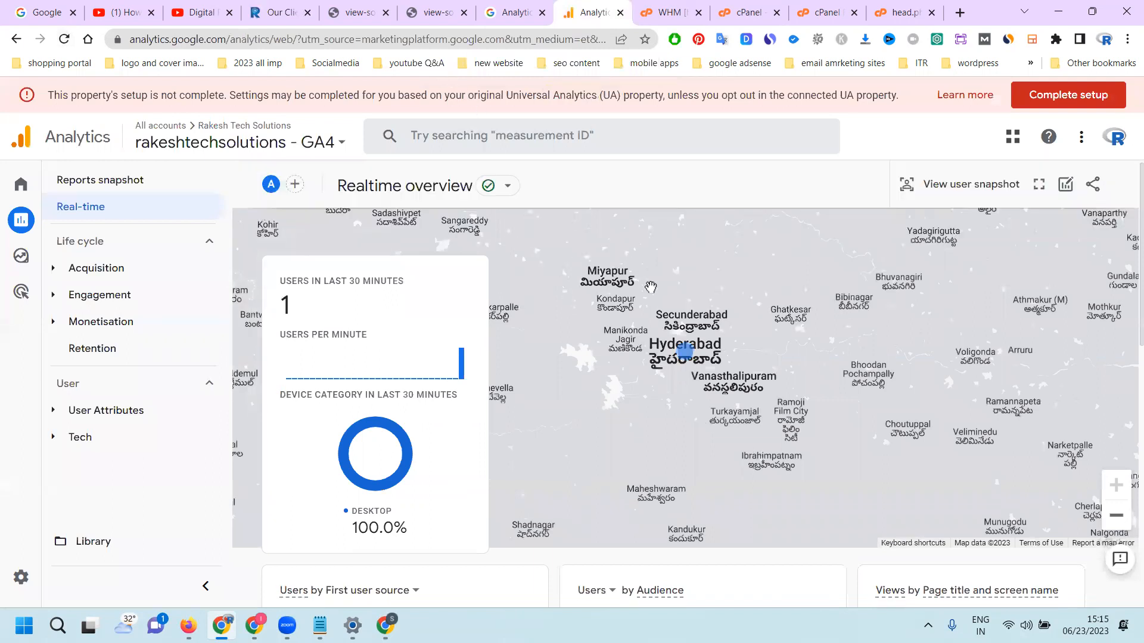
{"action": "mouse_move", "coordinate": [685, 358]}
{"action": "scroll", "coordinate": [686, 358], "scroll_direction": "down", "scroll_amount": 7}
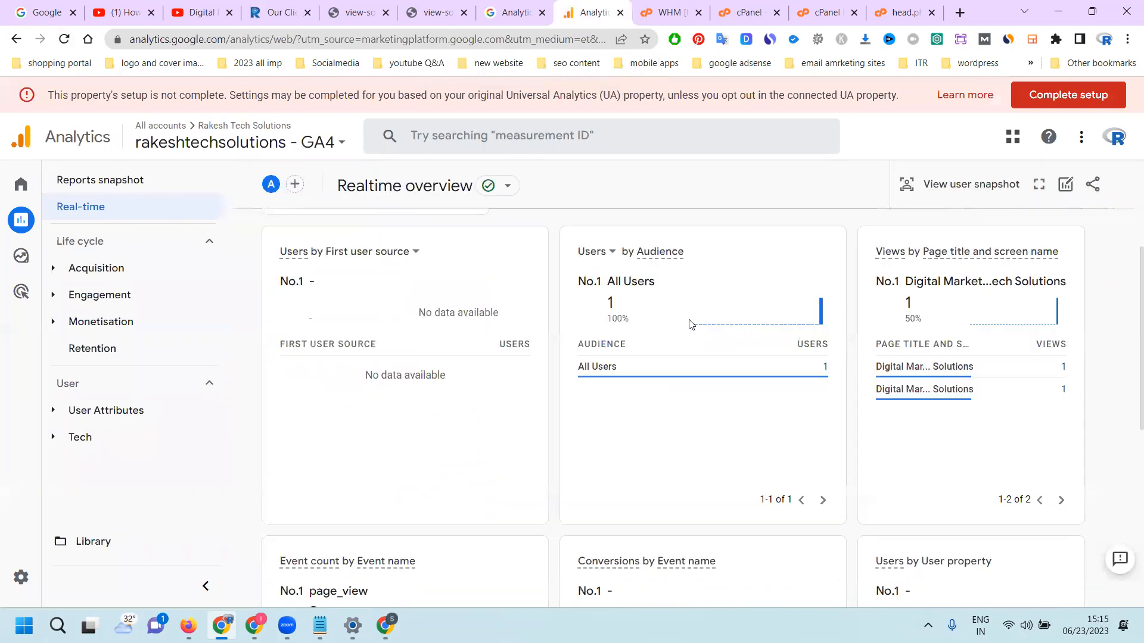
{"action": "scroll", "coordinate": [755, 322], "scroll_direction": "up", "scroll_amount": 1}
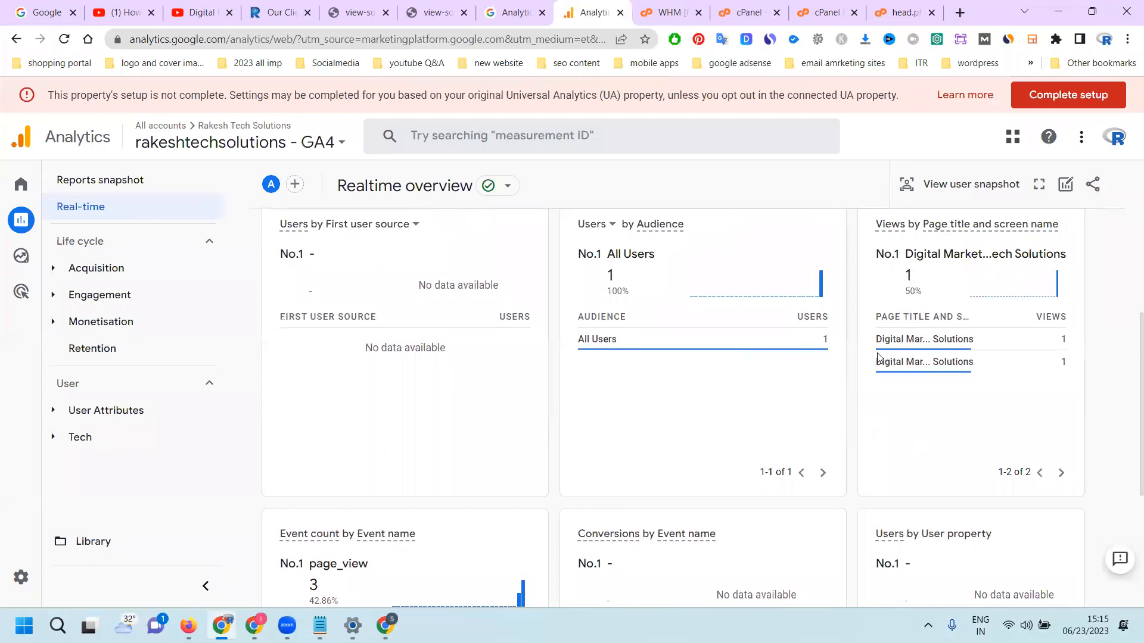
{"action": "mouse_move", "coordinate": [901, 337]}
{"action": "scroll", "coordinate": [901, 336], "scroll_direction": "down", "scroll_amount": 3}
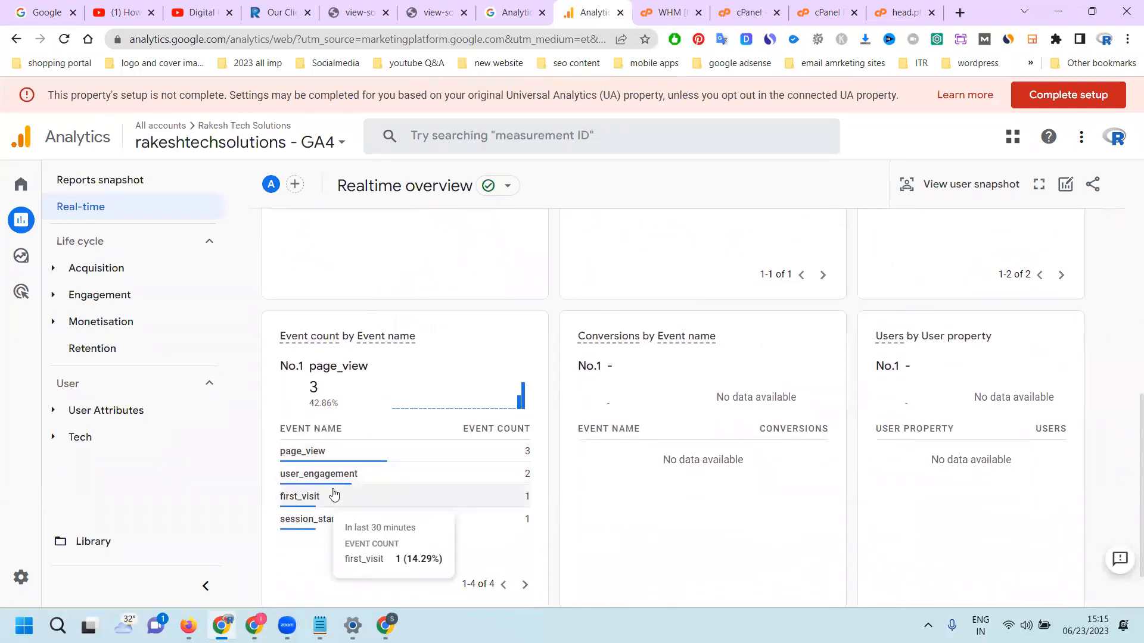
{"action": "mouse_move", "coordinate": [317, 527]}
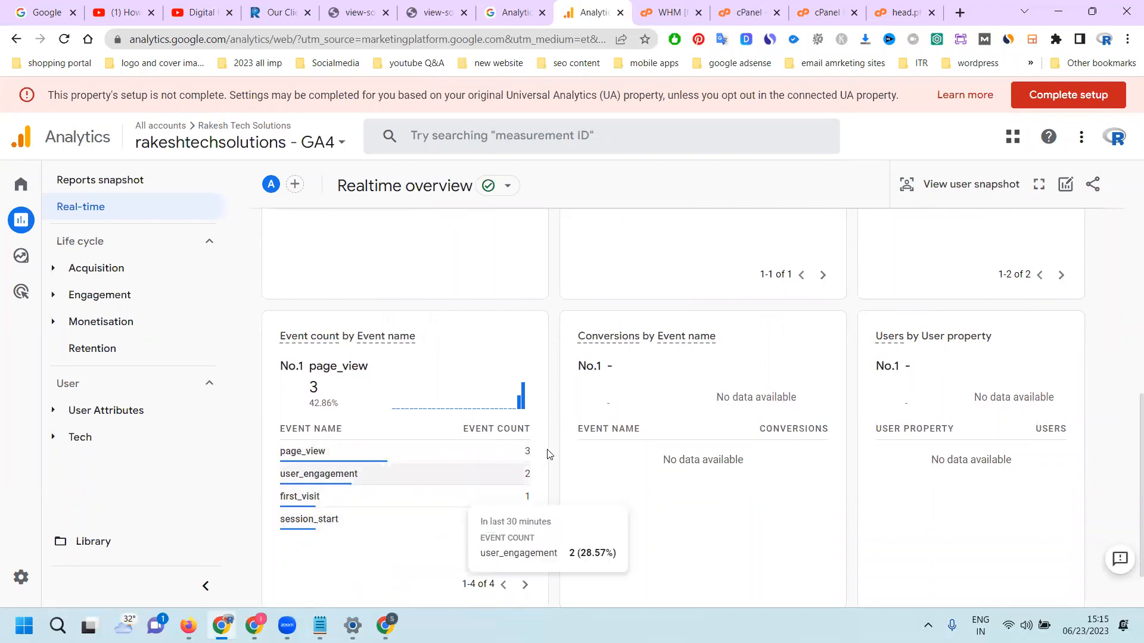
Check the individual page titles in the Views card, and review the real-time user, device and audience cards again
{"action": "scroll", "coordinate": [630, 409], "scroll_direction": "up", "scroll_amount": 2}
{"action": "mouse_move", "coordinate": [730, 292]}
{"action": "mouse_move", "coordinate": [897, 316]}
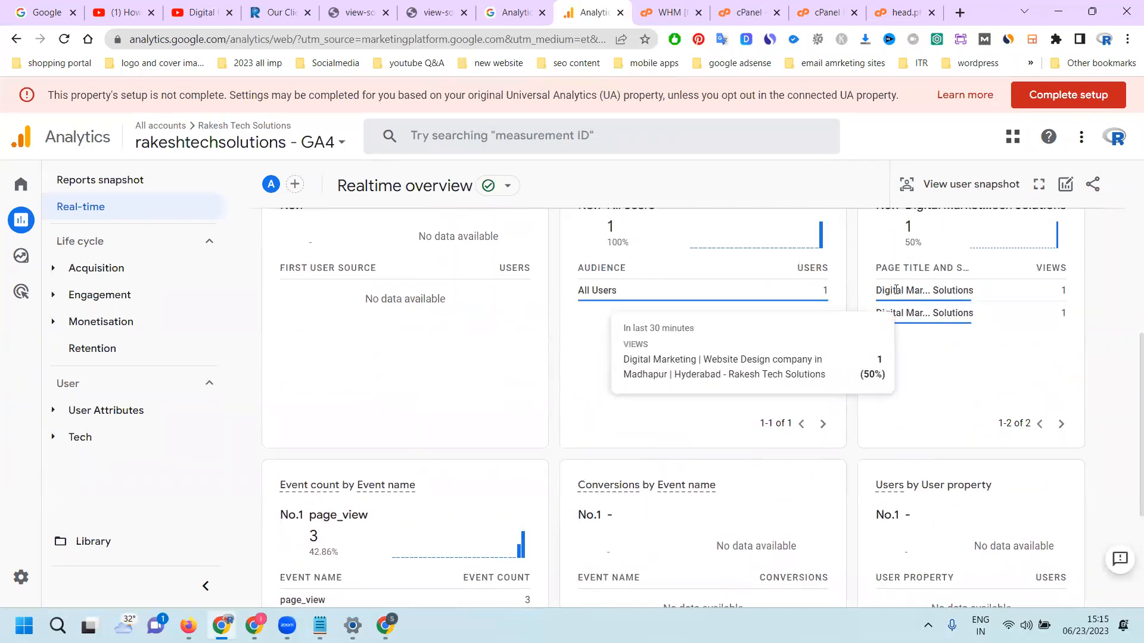
{"action": "scroll", "coordinate": [748, 327], "scroll_direction": "up", "scroll_amount": 5}
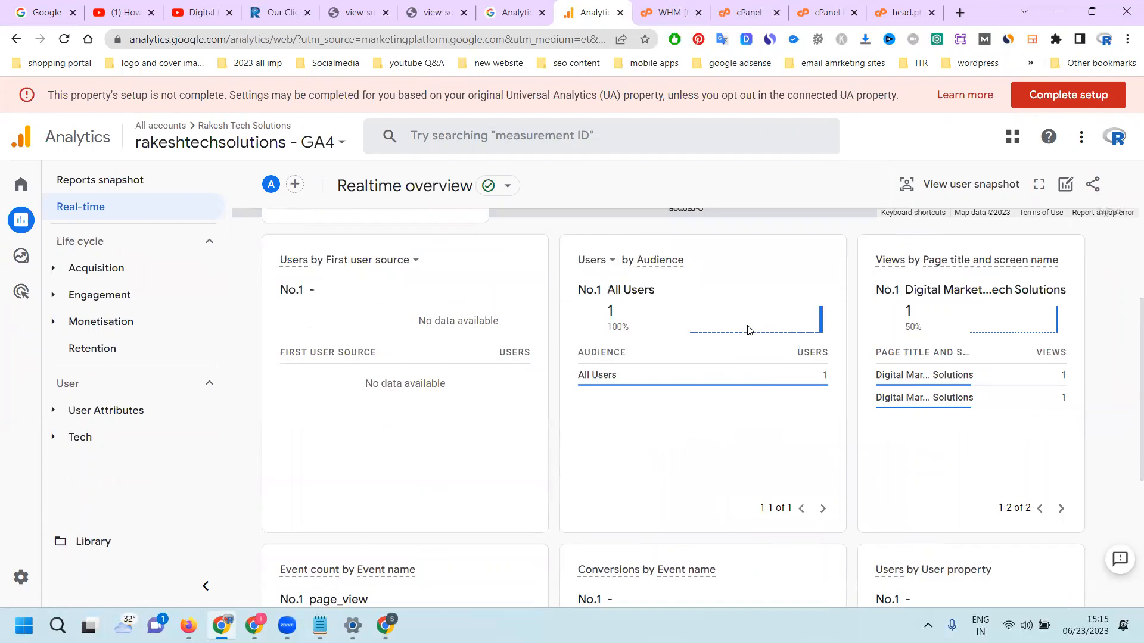
{"action": "scroll", "coordinate": [370, 299], "scroll_direction": "up", "scroll_amount": 2}
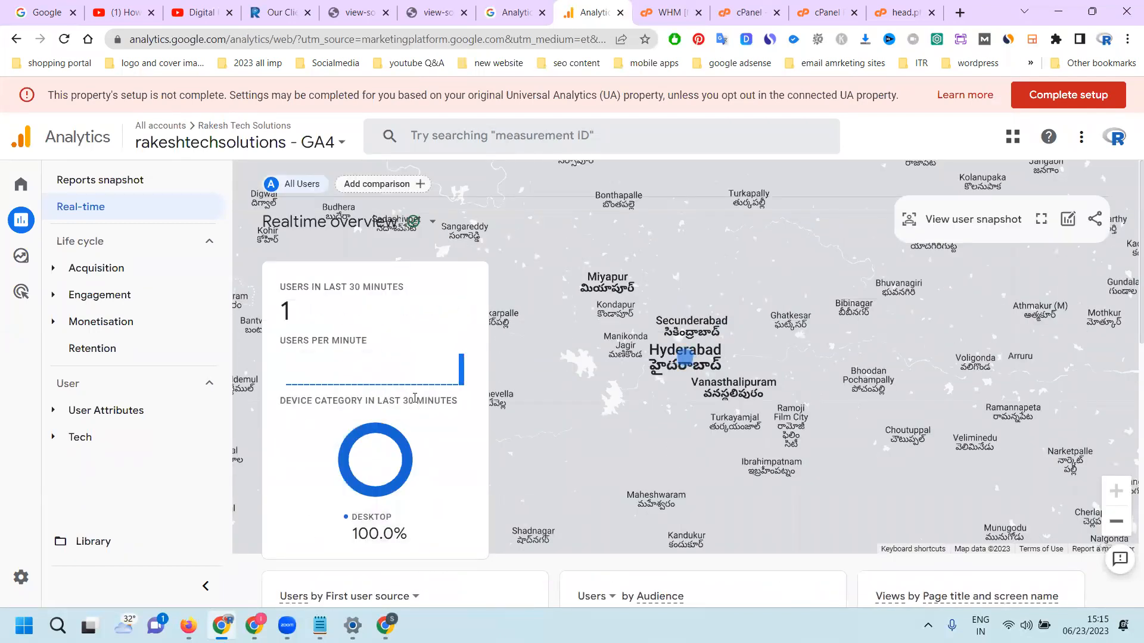
{"action": "scroll", "coordinate": [393, 393], "scroll_direction": "down", "scroll_amount": 5}
{"action": "scroll", "coordinate": [355, 298], "scroll_direction": "up", "scroll_amount": 1}
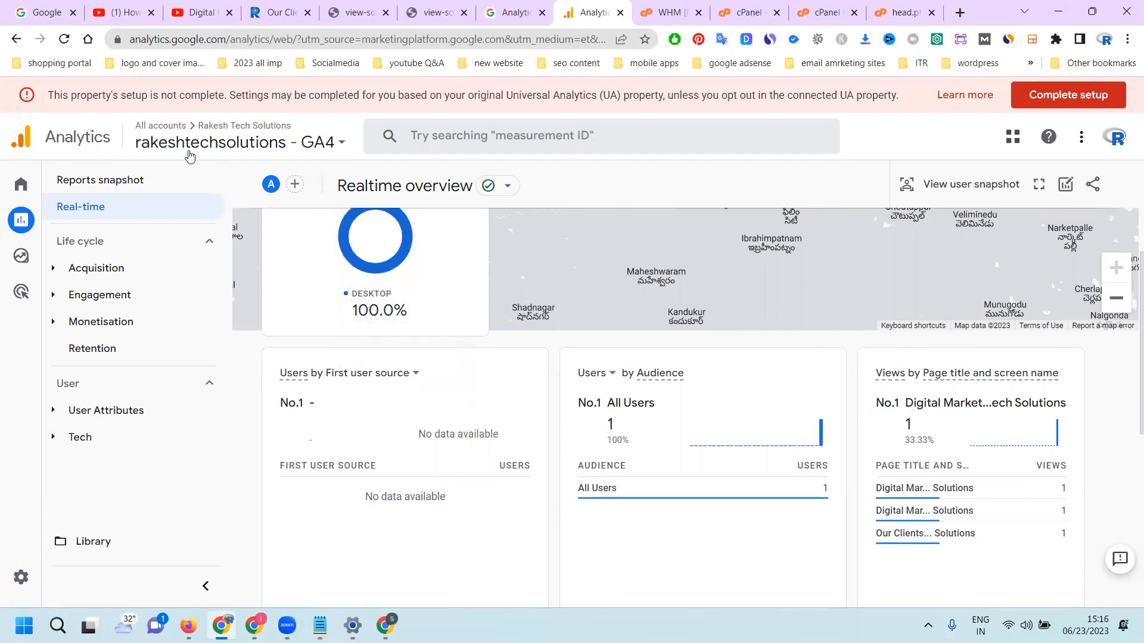
Refresh the real-time report and recheck its map and its cards for users and page views
{"action": "left_click", "coordinate": [64, 39]}
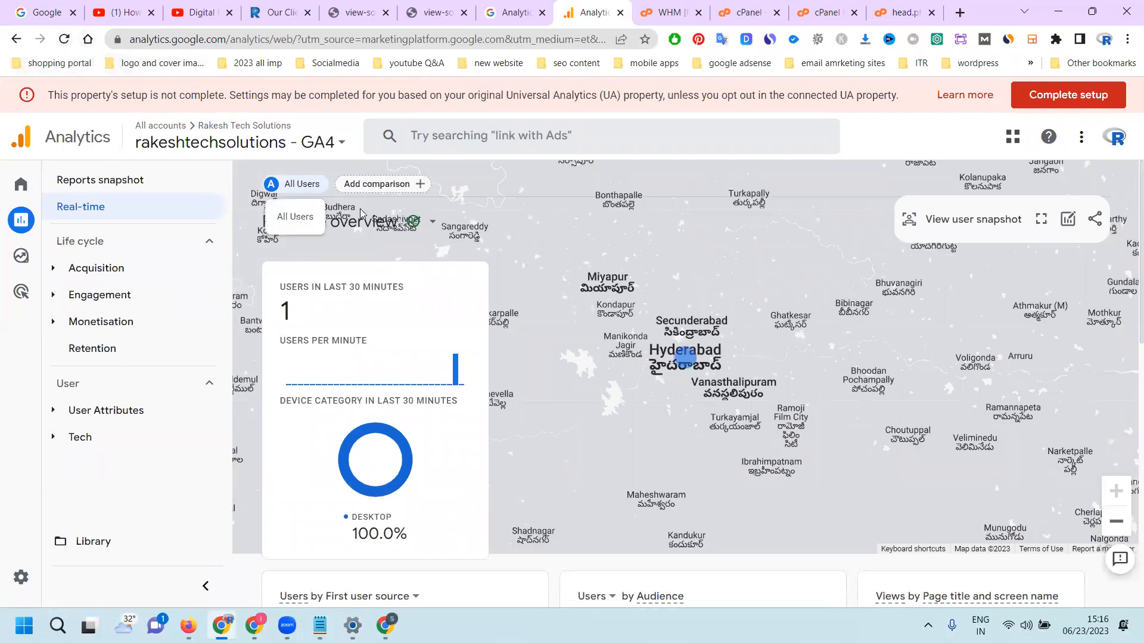
{"action": "scroll", "coordinate": [370, 284], "scroll_direction": "down", "scroll_amount": 3}
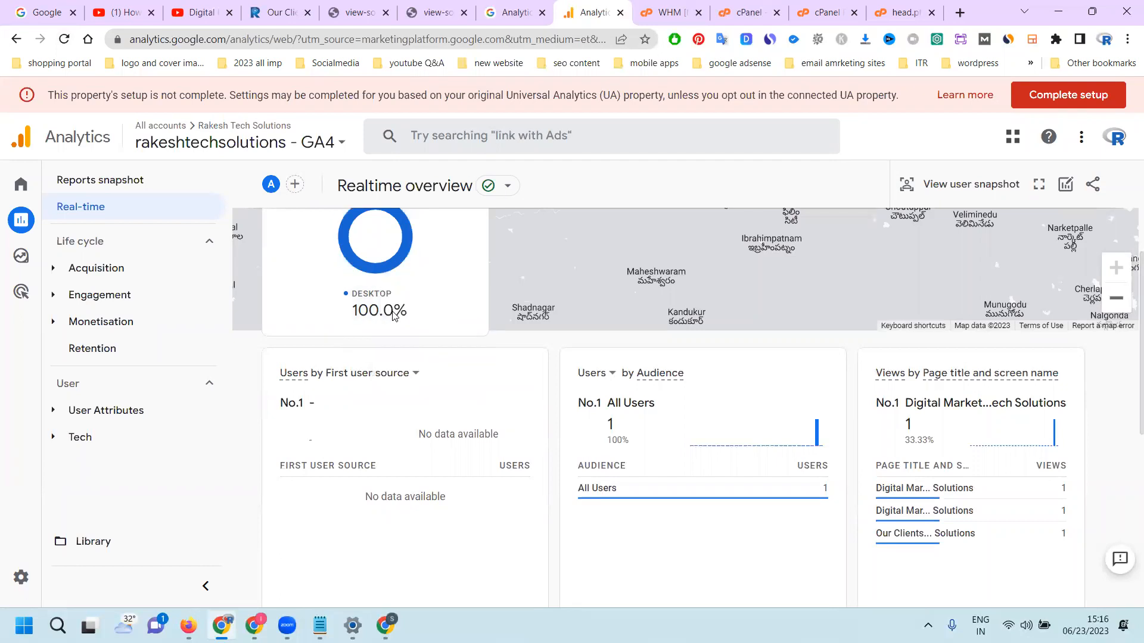
{"action": "scroll", "coordinate": [444, 309], "scroll_direction": "up", "scroll_amount": 3}
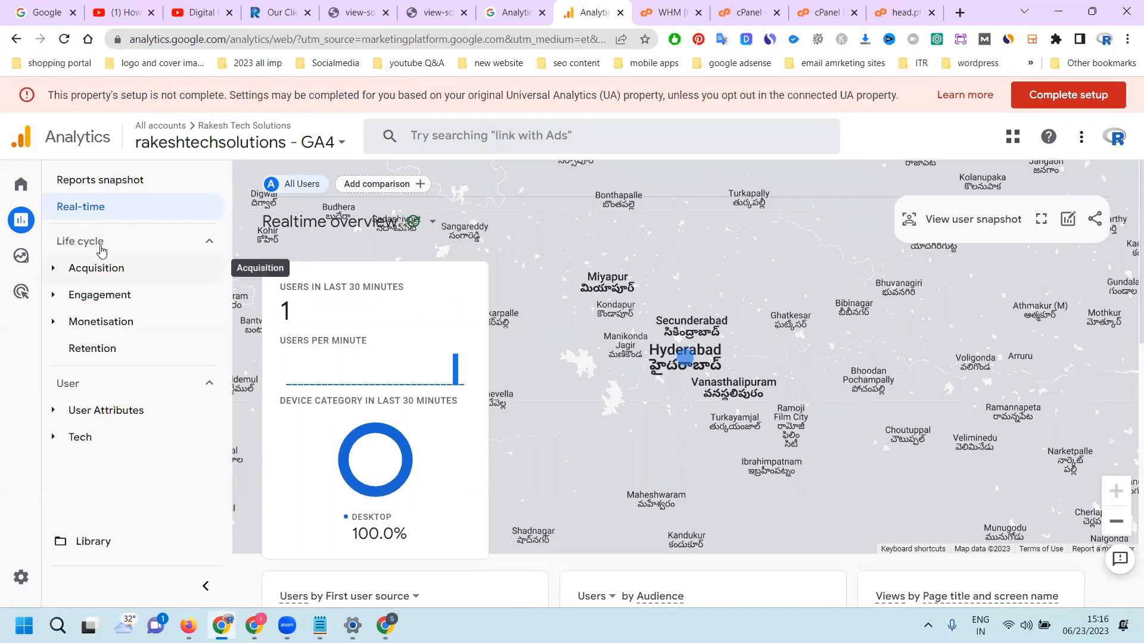
Open the Acquisition overview report and look through its user, new user and session cards
{"action": "left_click", "coordinate": [55, 274]}
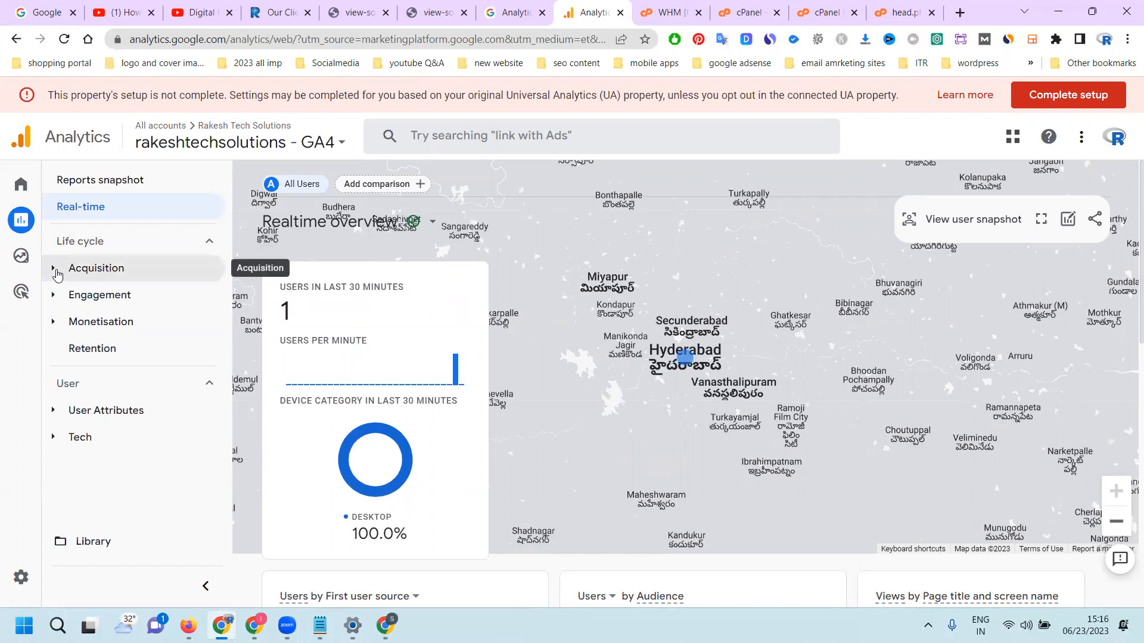
{"action": "left_click", "coordinate": [97, 296]}
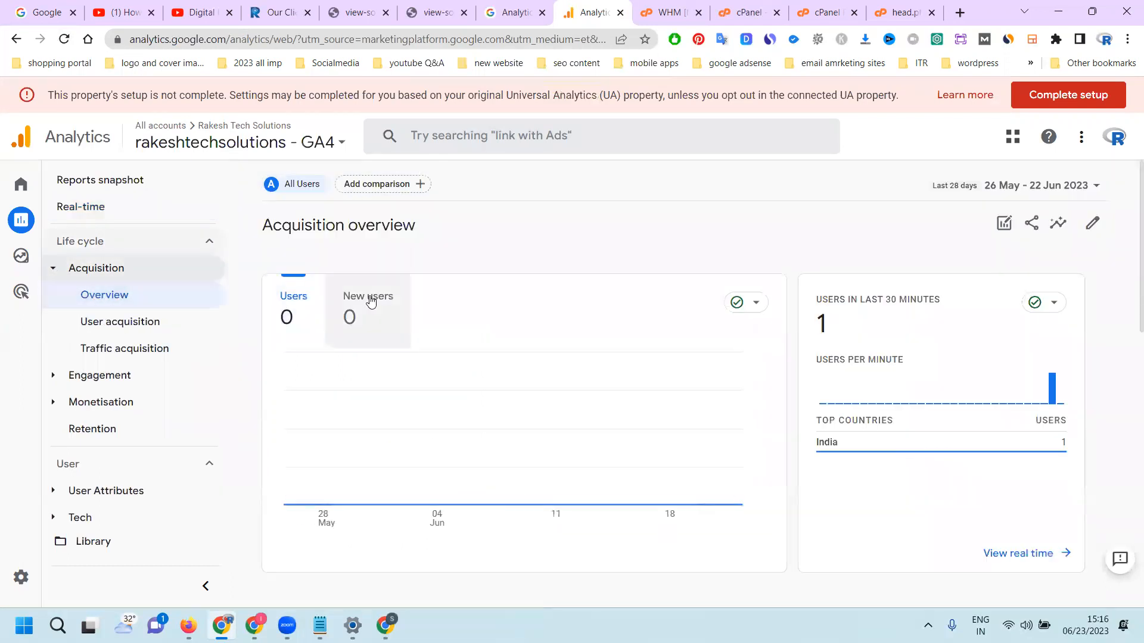
{"action": "scroll", "coordinate": [390, 302], "scroll_direction": "down", "scroll_amount": 5}
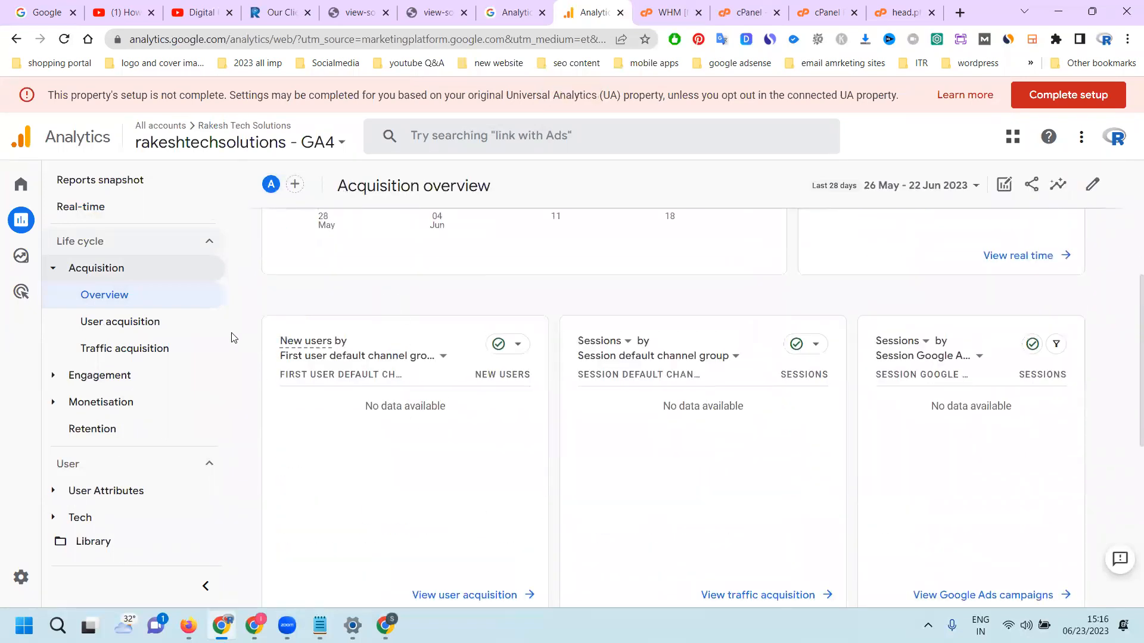
{"action": "scroll", "coordinate": [232, 332], "scroll_direction": "up", "scroll_amount": 2}
Return to the Real-time report, check its device and page view cards, and switch to the website's Clients page
{"action": "left_click", "coordinate": [120, 209]}
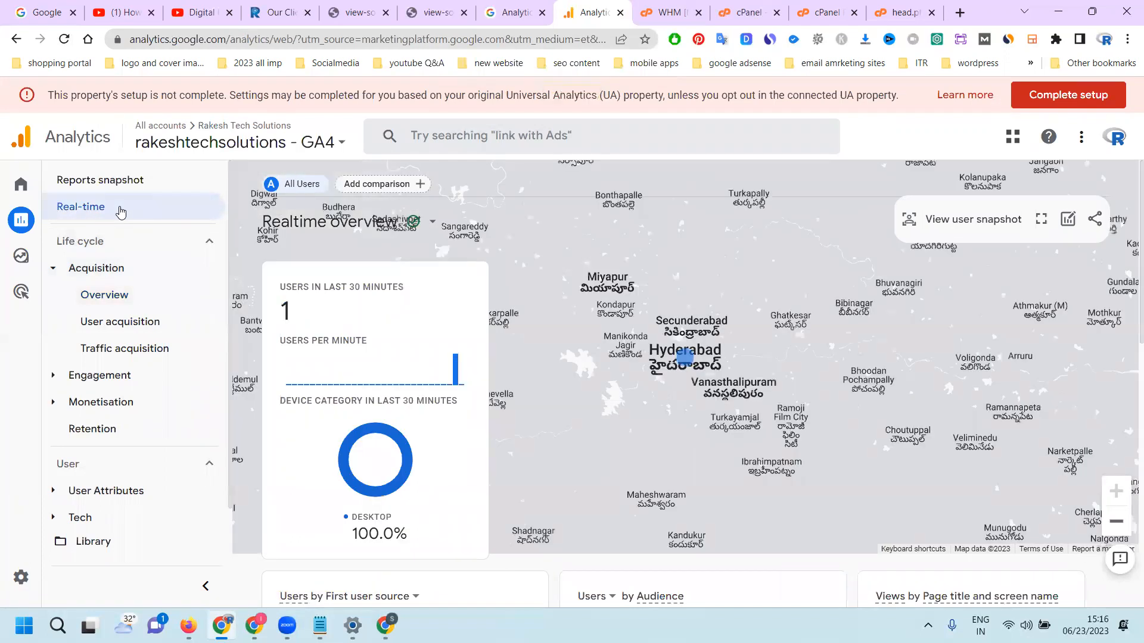
{"action": "scroll", "coordinate": [398, 309], "scroll_direction": "down", "scroll_amount": 4}
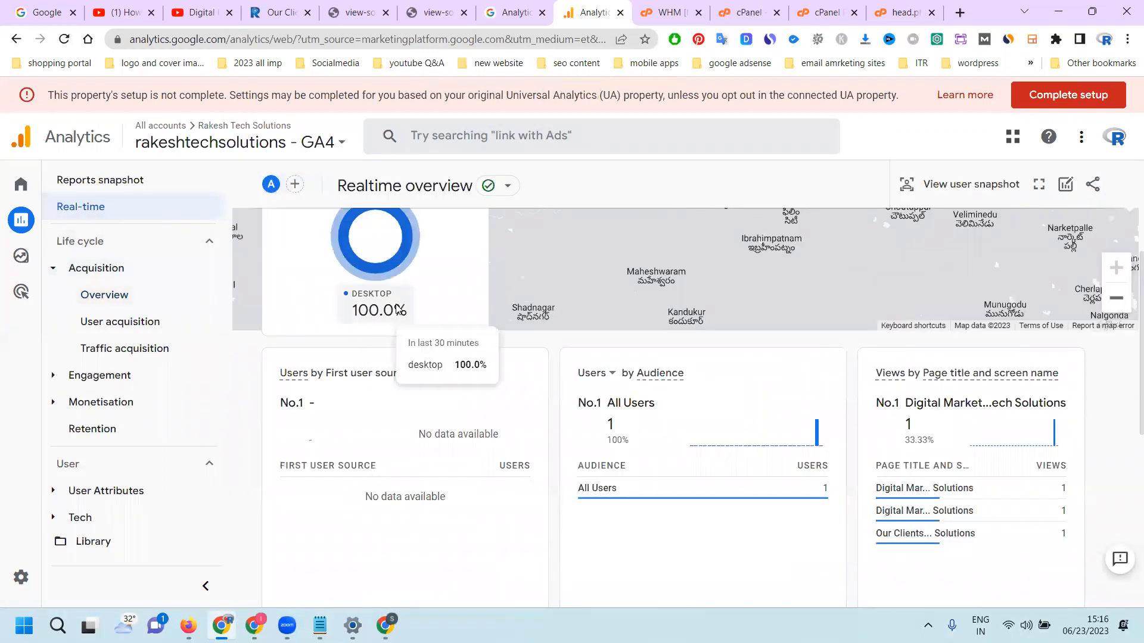
{"action": "left_click", "coordinate": [274, 13]}
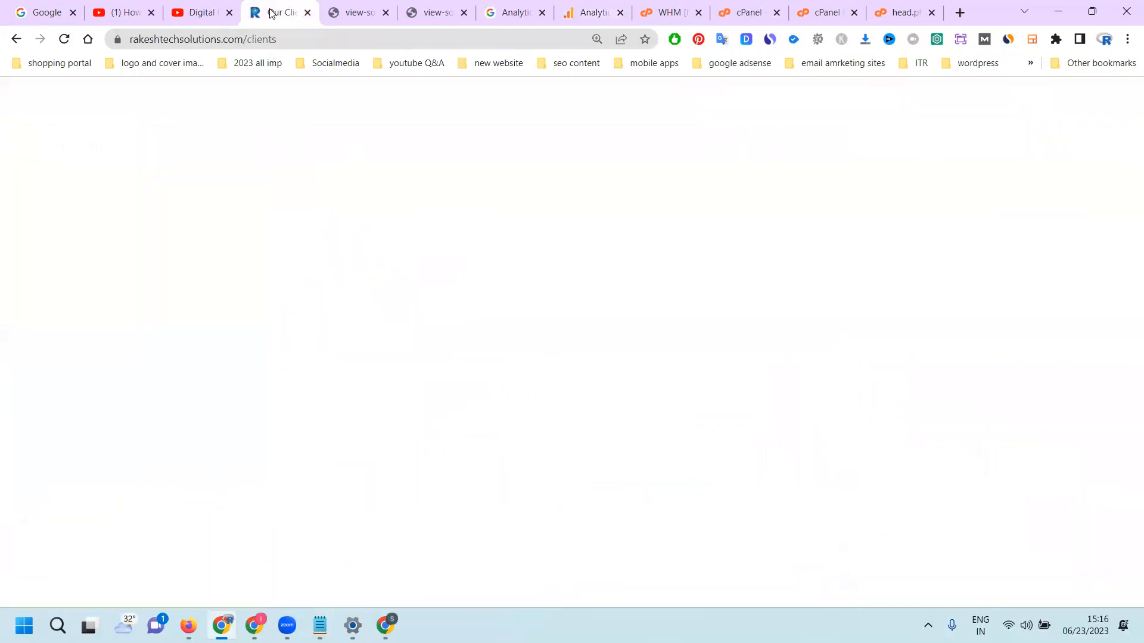